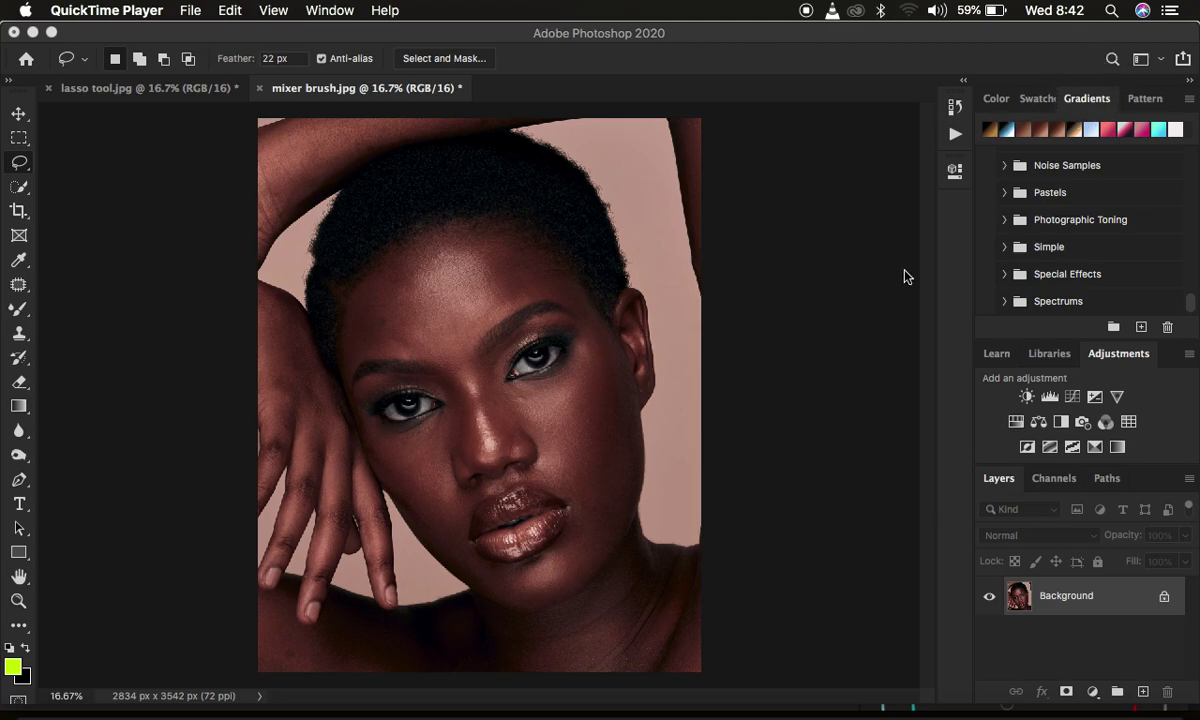
# Run the FS 16 BIT frequency separation action on mixer brush.jpg, accepting a Gaussian Blur radius of 7.0 pixels
pyautogui.click(956, 142)
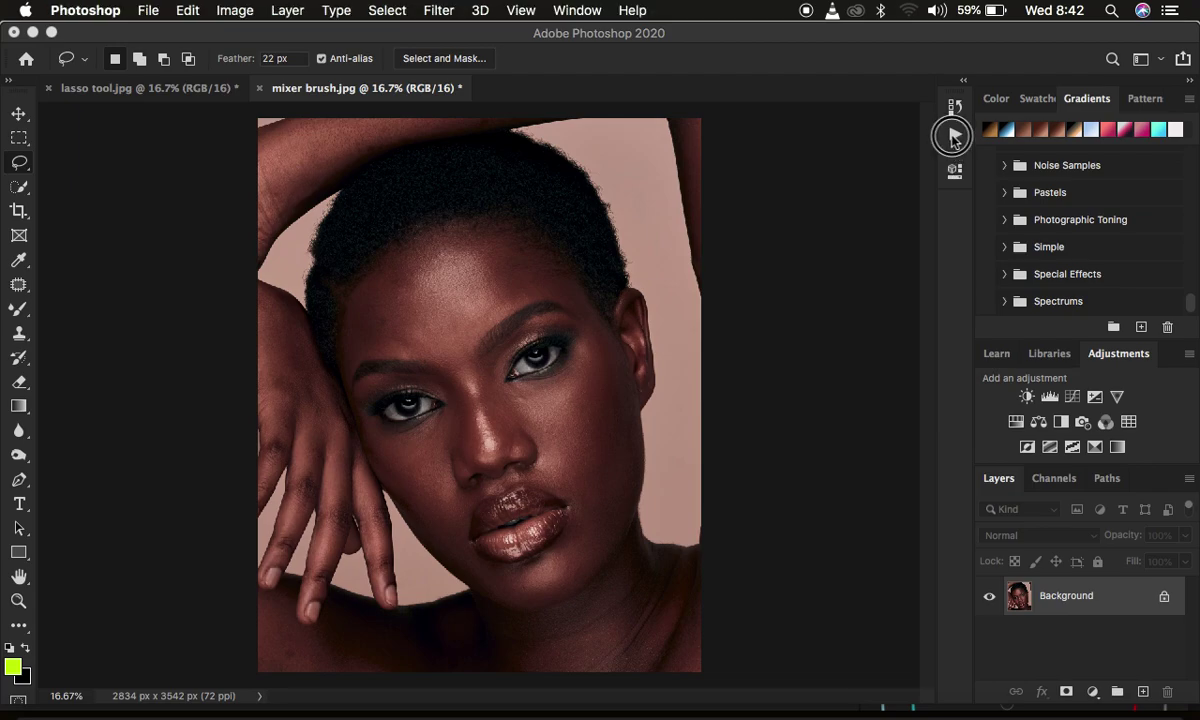
pyautogui.click(954, 137)
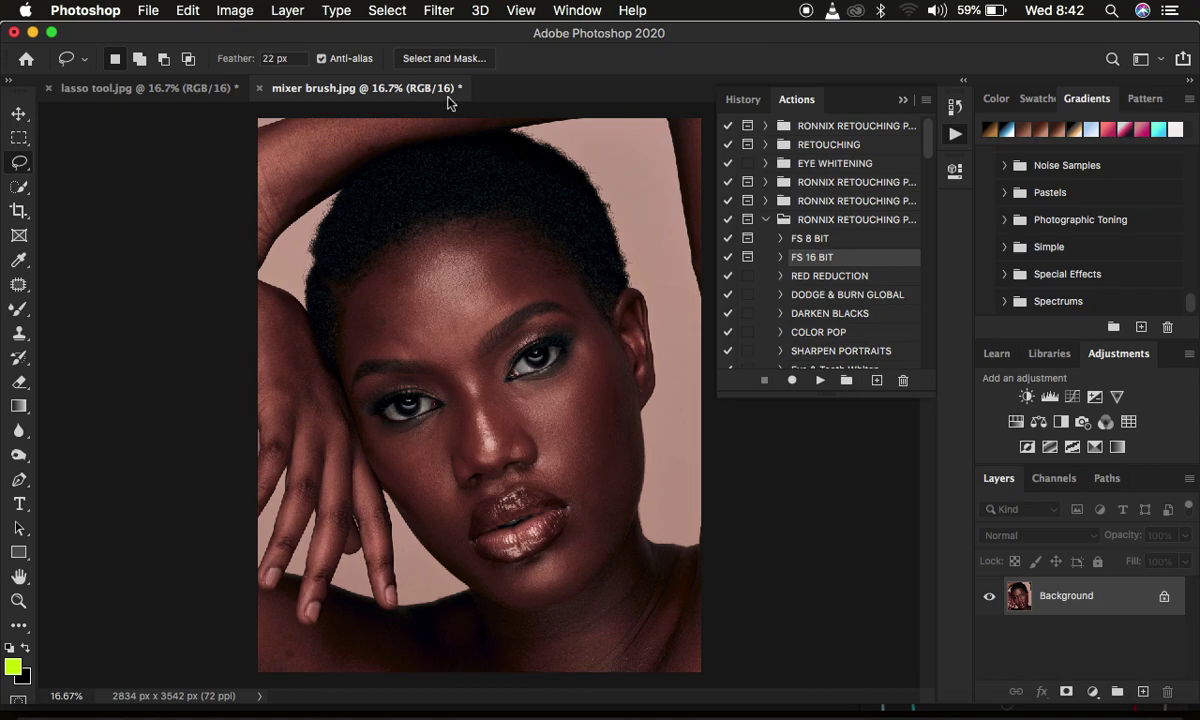
pyautogui.click(819, 381)
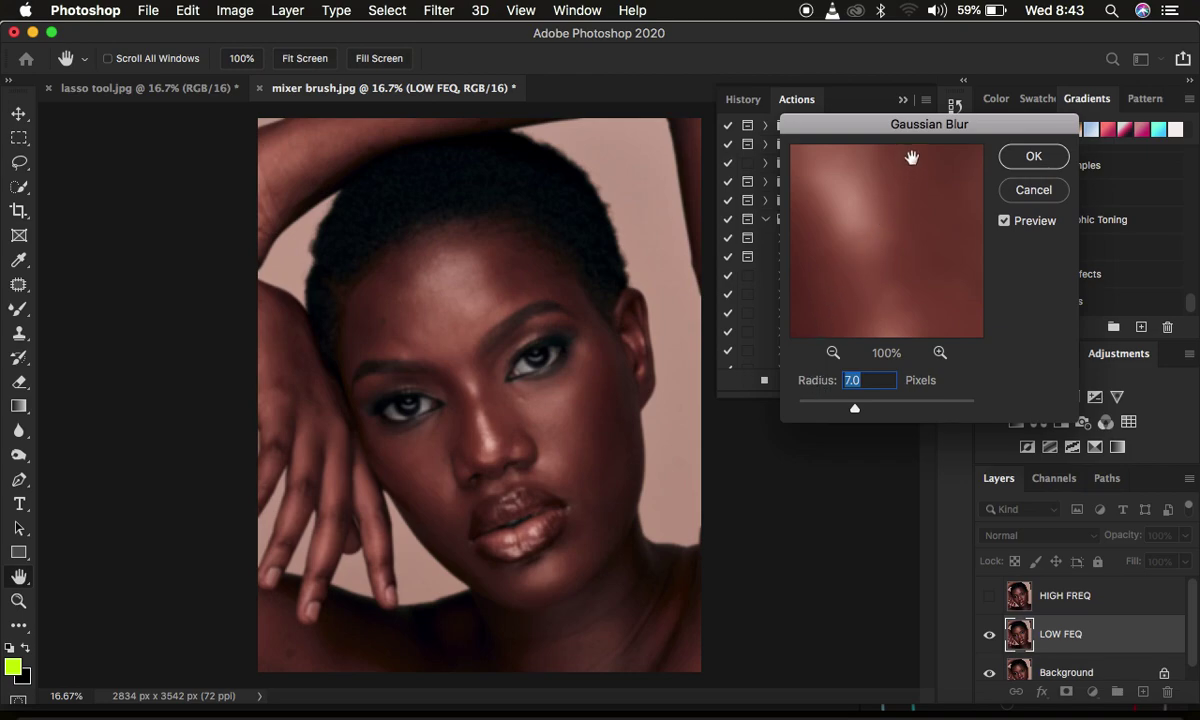
pyautogui.moveTo(887, 236); pyautogui.dragTo(852, 209)
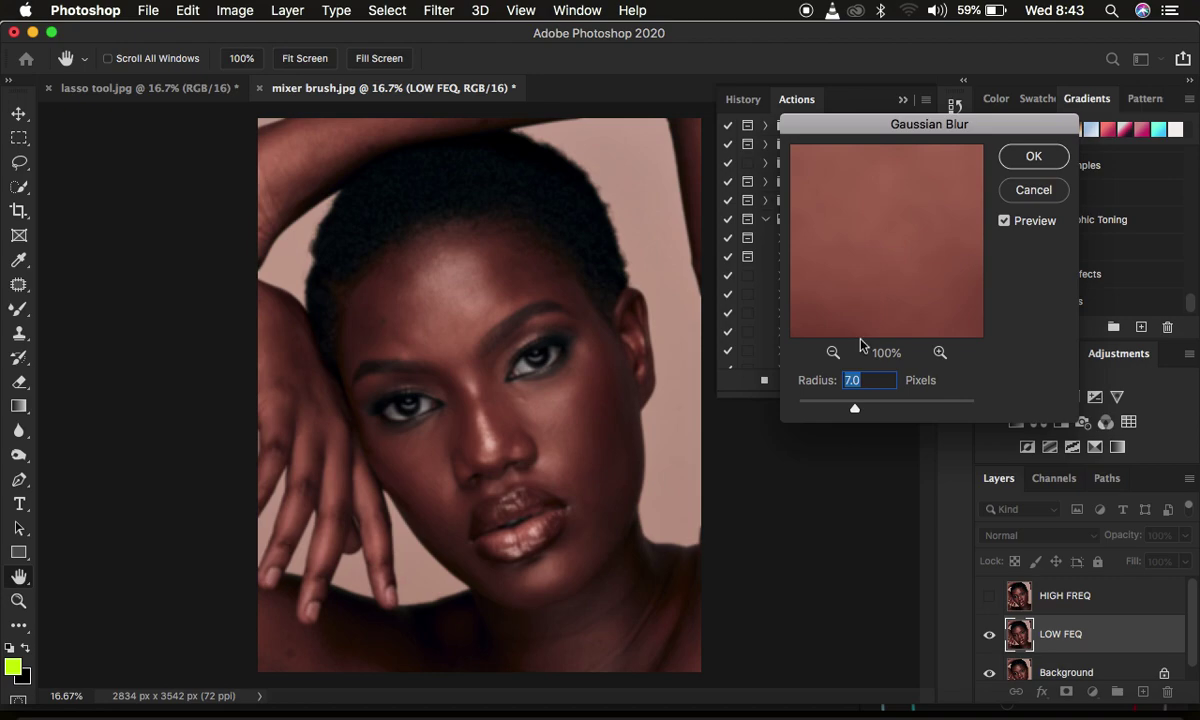
pyautogui.click(833, 352)
pyautogui.click(833, 352)
pyautogui.moveTo(860, 268); pyautogui.dragTo(870, 295)
pyautogui.click(1026, 158)
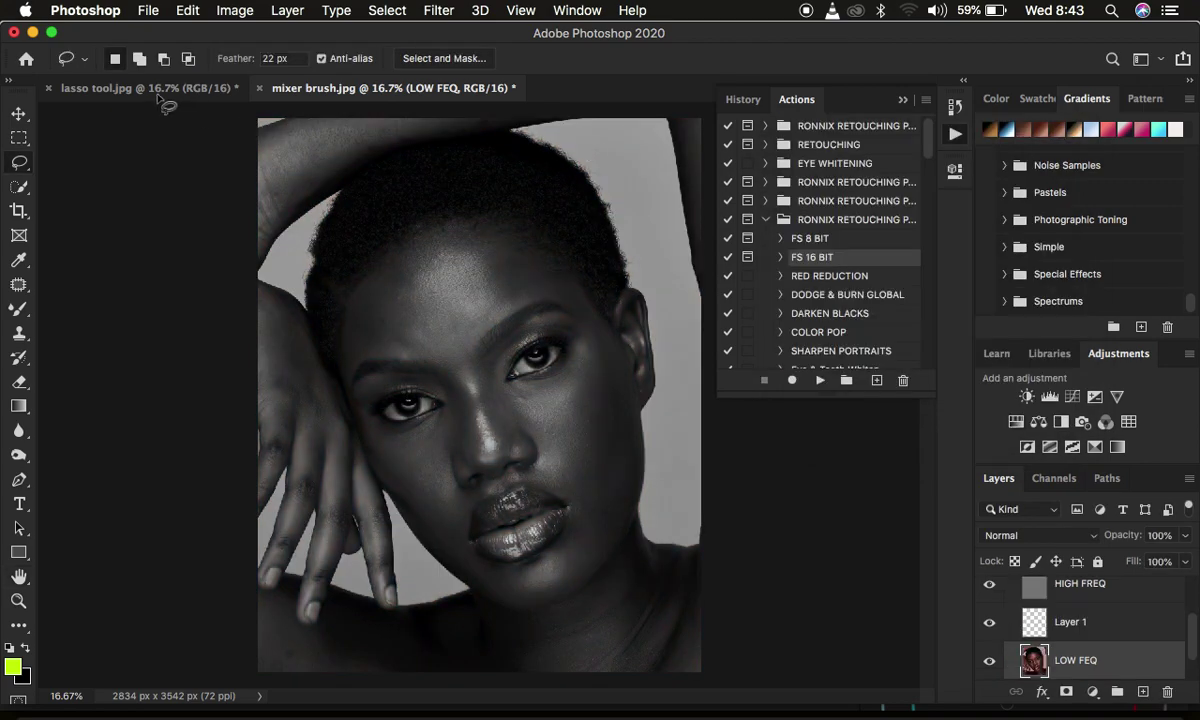
# Delete the black-and-white layer above HIGH FREQ in the frequency separation group
pyautogui.scroll(2, 1095, 625)
pyautogui.click(1083, 620)
pyautogui.press('BackSpace')
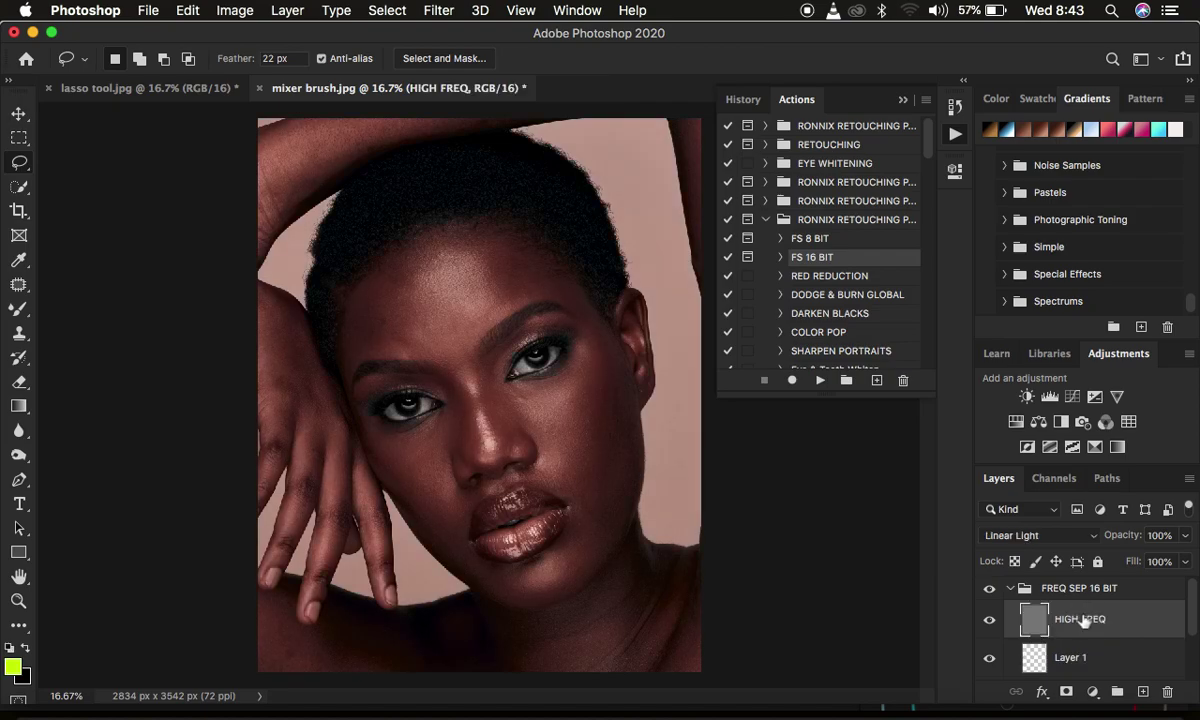
# Run the FS 16 BIT action on lasso tool.jpg and delete the black-and-white layer it adds
pyautogui.click(154, 94)
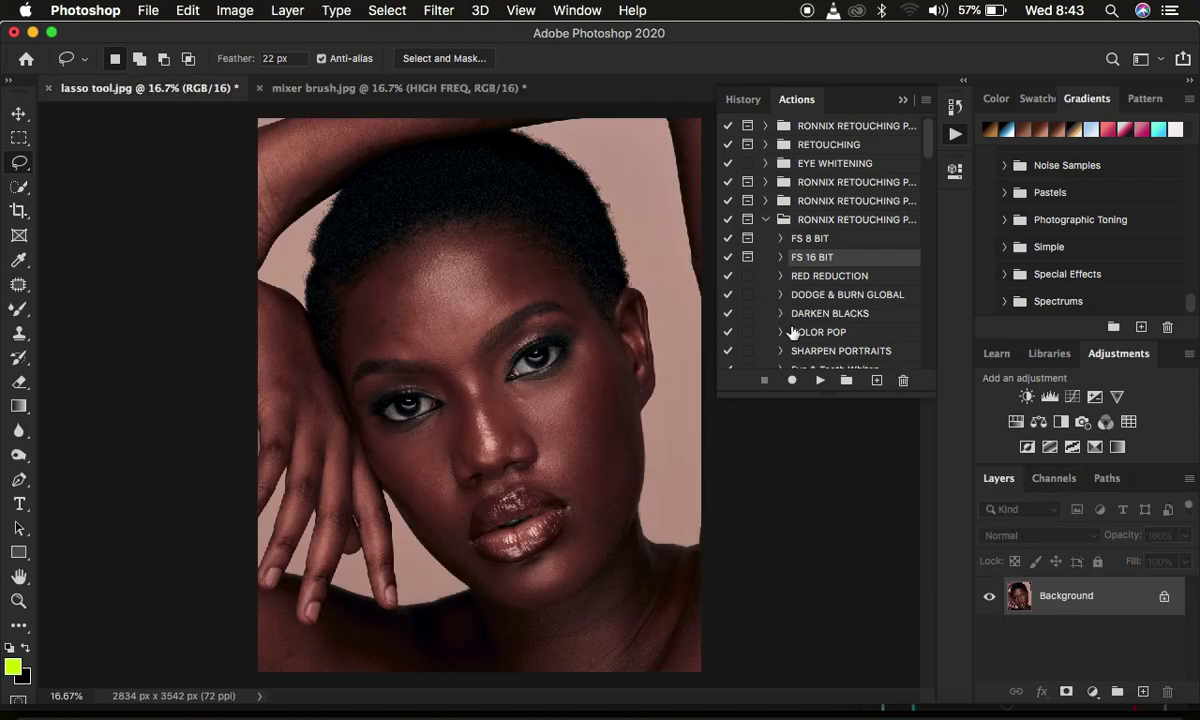
pyautogui.click(820, 380)
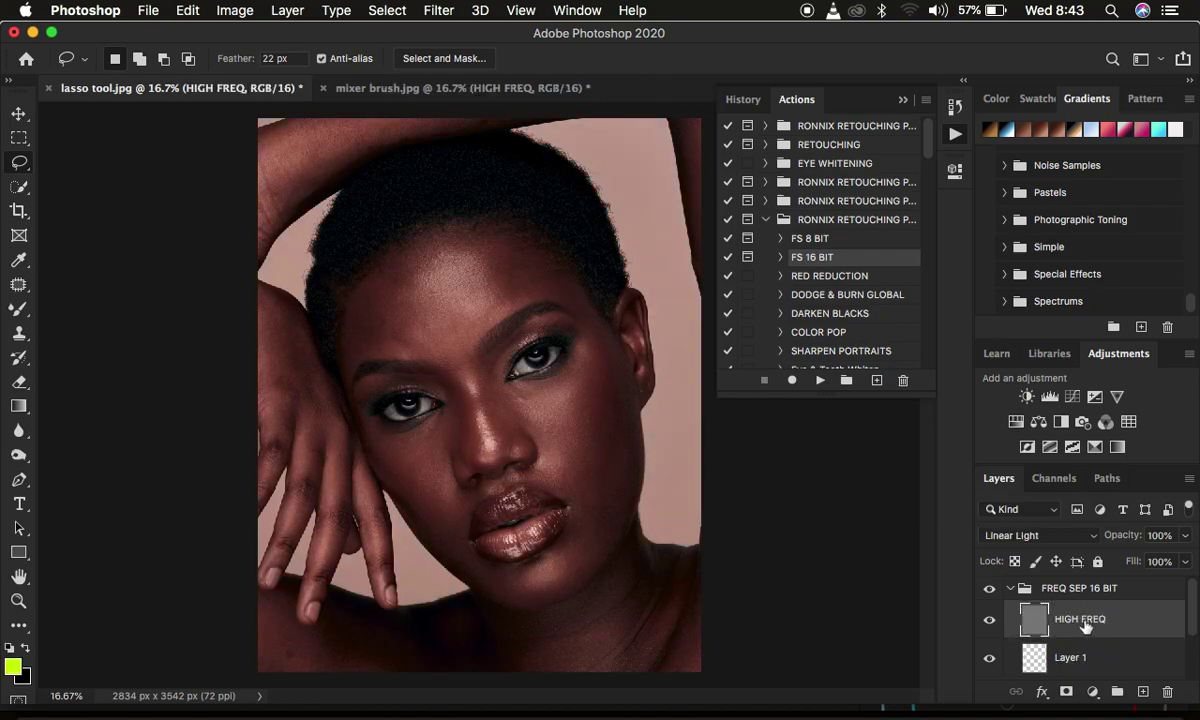
pyautogui.click(903, 99)
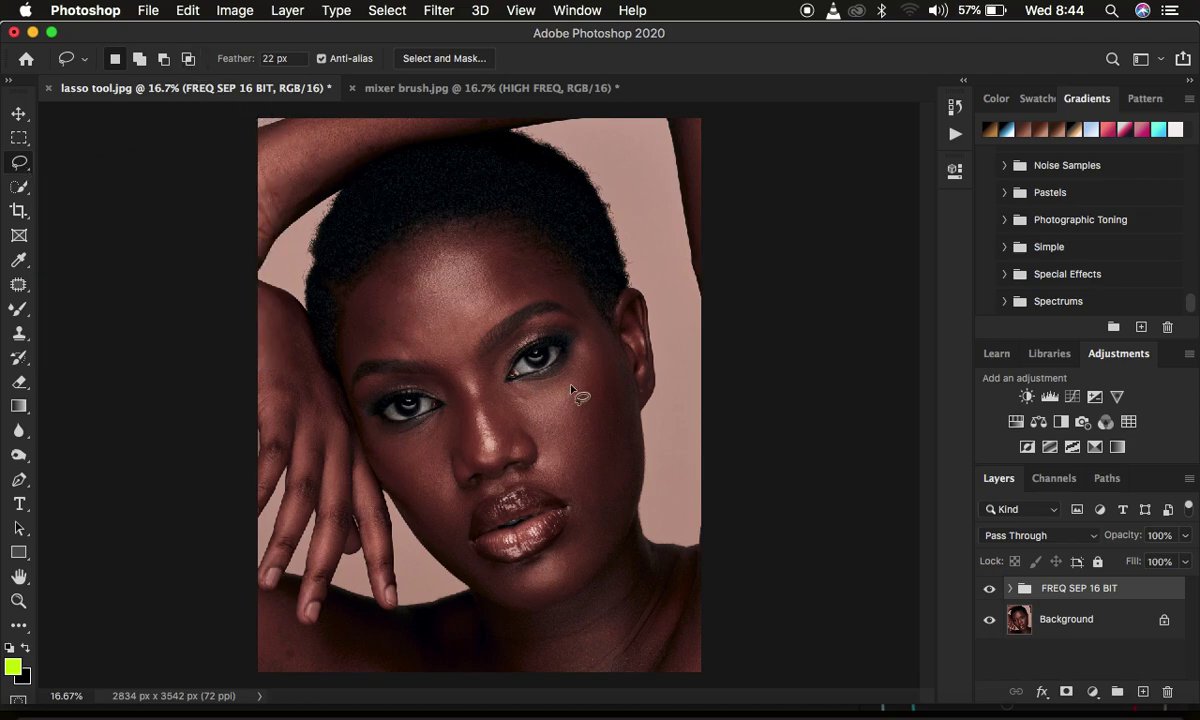
# On the LOW FEQ layer of lasso tool.jpg, draw a lasso selection around the forehead between the hairline and the eyebrows
pyautogui.click(1010, 588)
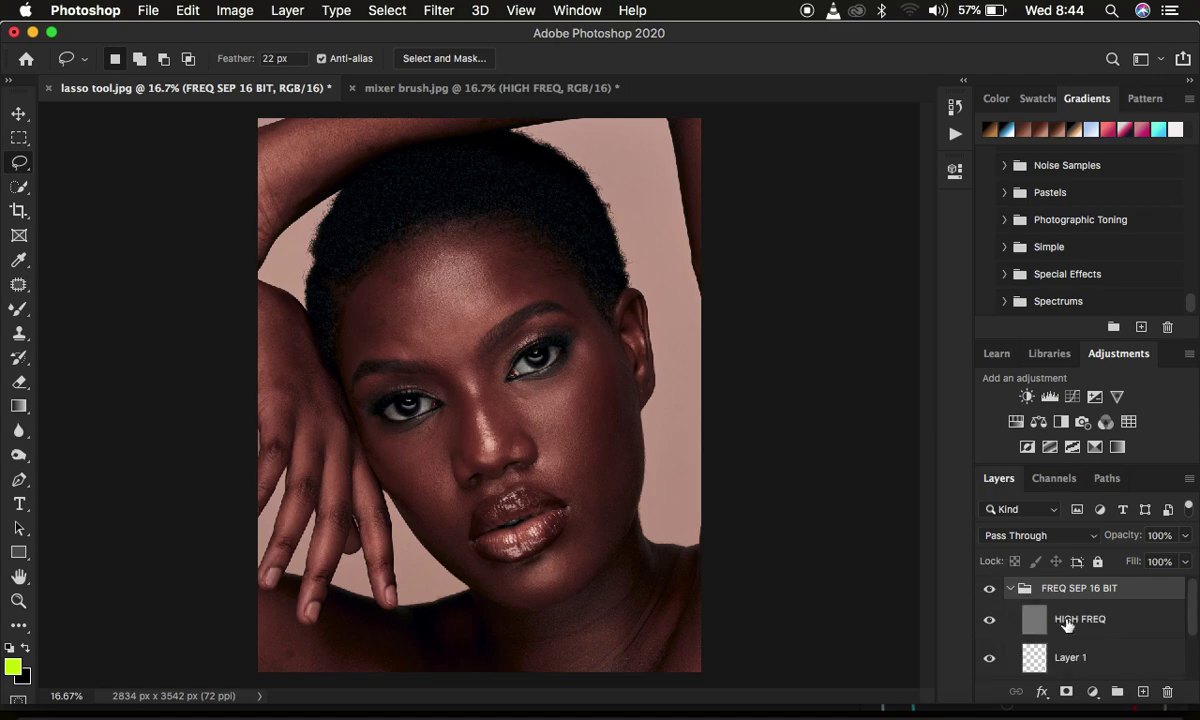
pyautogui.scroll(-2, 1087, 643)
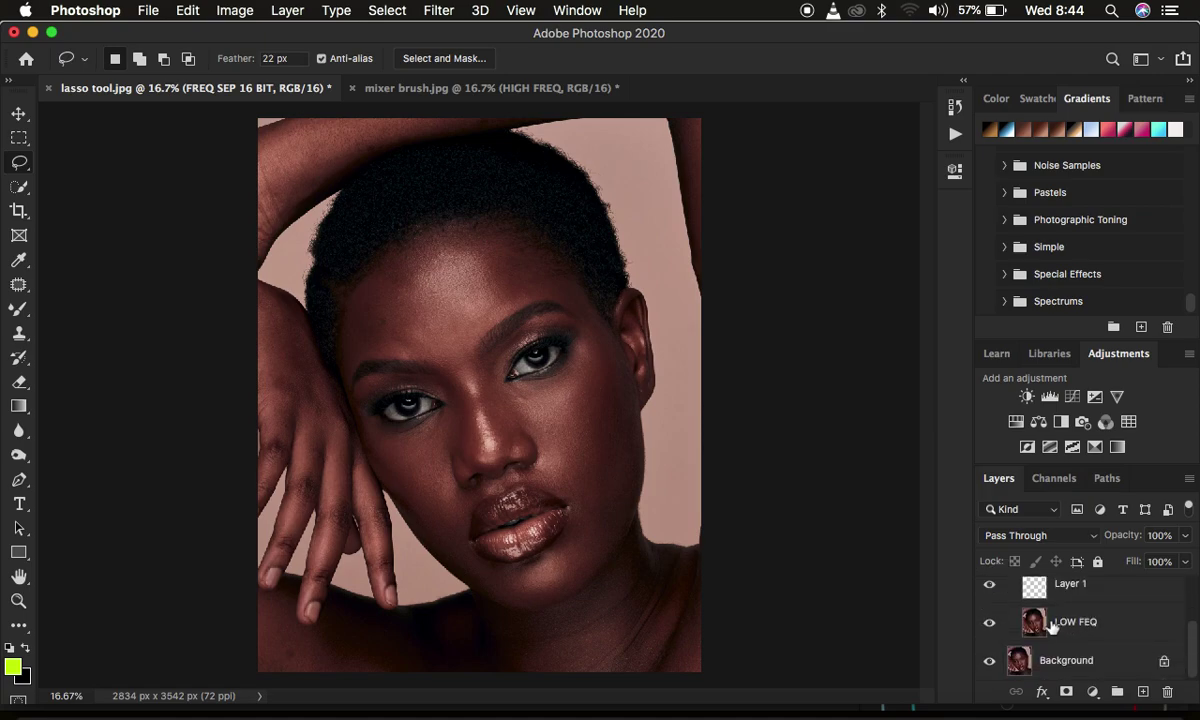
pyautogui.click(1053, 626)
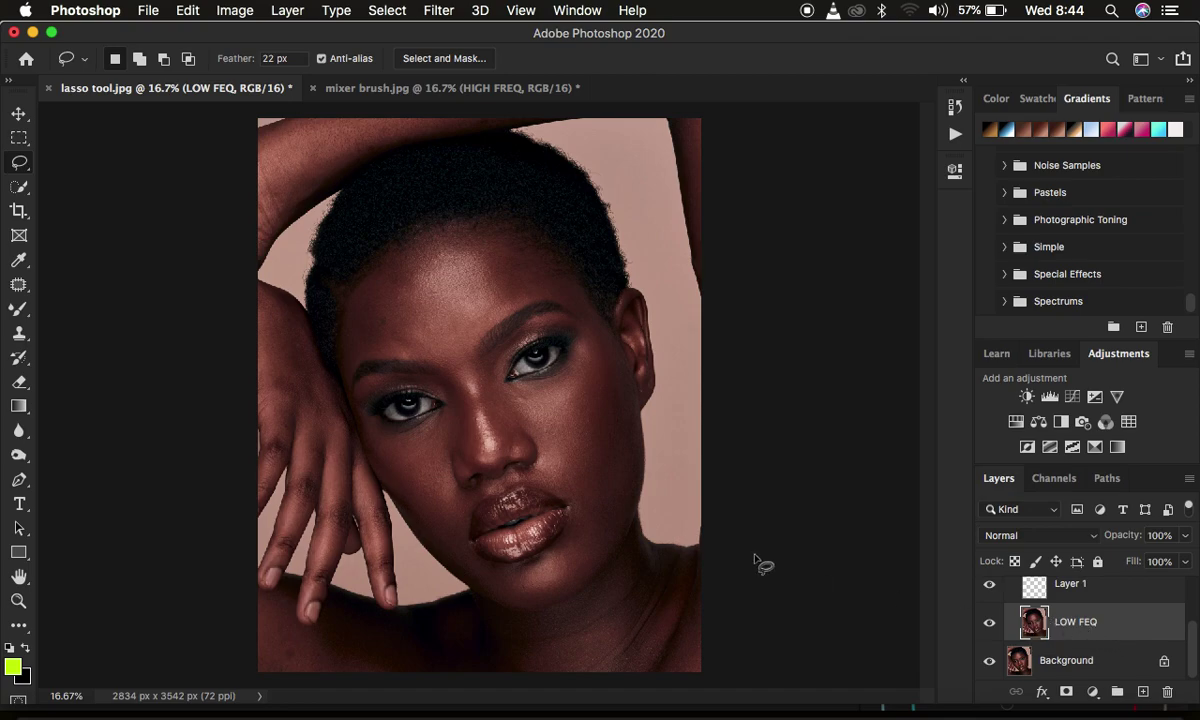
pyautogui.press('super+equal')
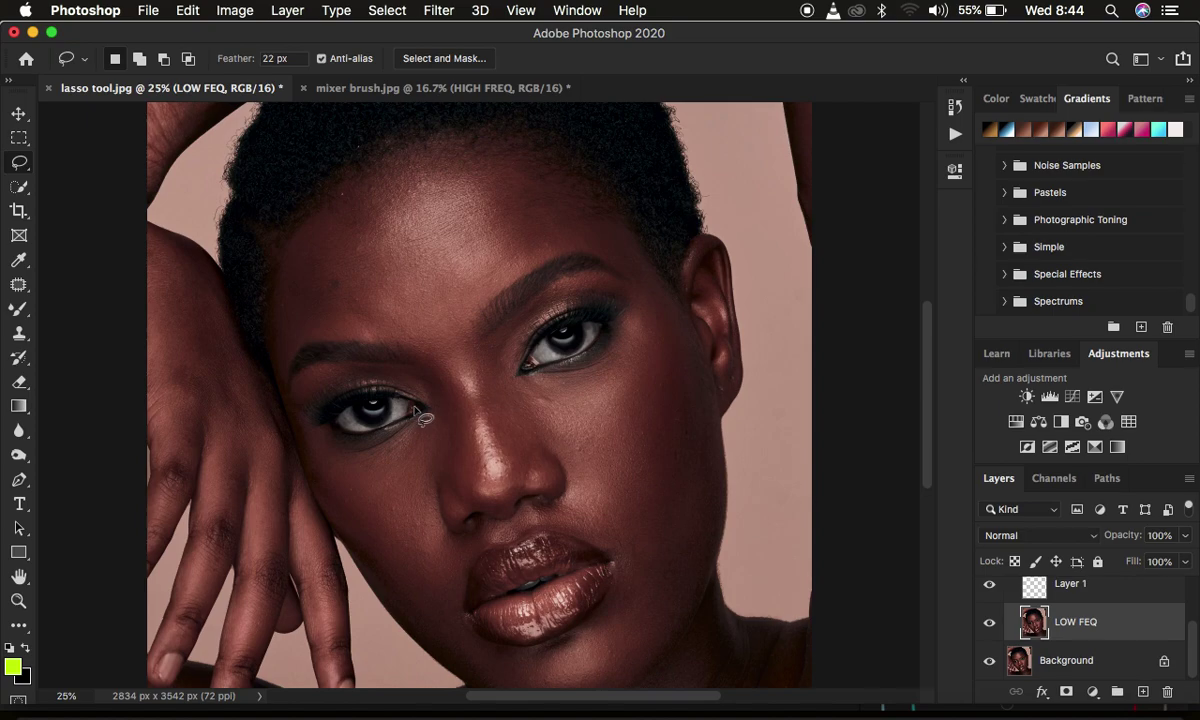
pyautogui.moveTo(289, 238)
pyautogui.mouseDown()
pyautogui.moveTo(389, 158)
pyautogui.moveTo(486, 133)
pyautogui.moveTo(575, 181)
pyautogui.moveTo(633, 243)
pyautogui.moveTo(656, 298)
pyautogui.moveTo(586, 250)
pyautogui.moveTo(489, 300)
pyautogui.moveTo(437, 354)
pyautogui.moveTo(313, 338)
pyautogui.moveTo(279, 378)
pyautogui.moveTo(274, 270)
pyautogui.moveTo(285, 241)
pyautogui.mouseUp()
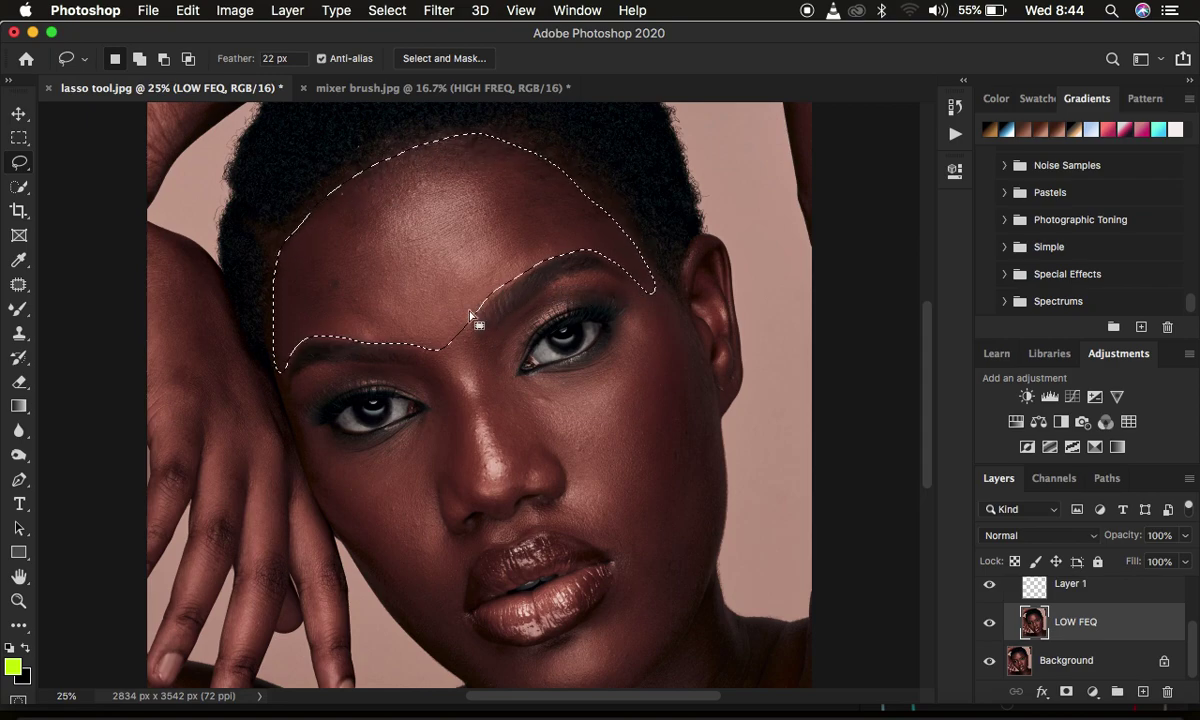
# Apply a Gaussian Blur with a radius of 21.9 pixels to the selected forehead and clear the selection
pyautogui.click(437, 11)
pyautogui.moveTo(485, 236)
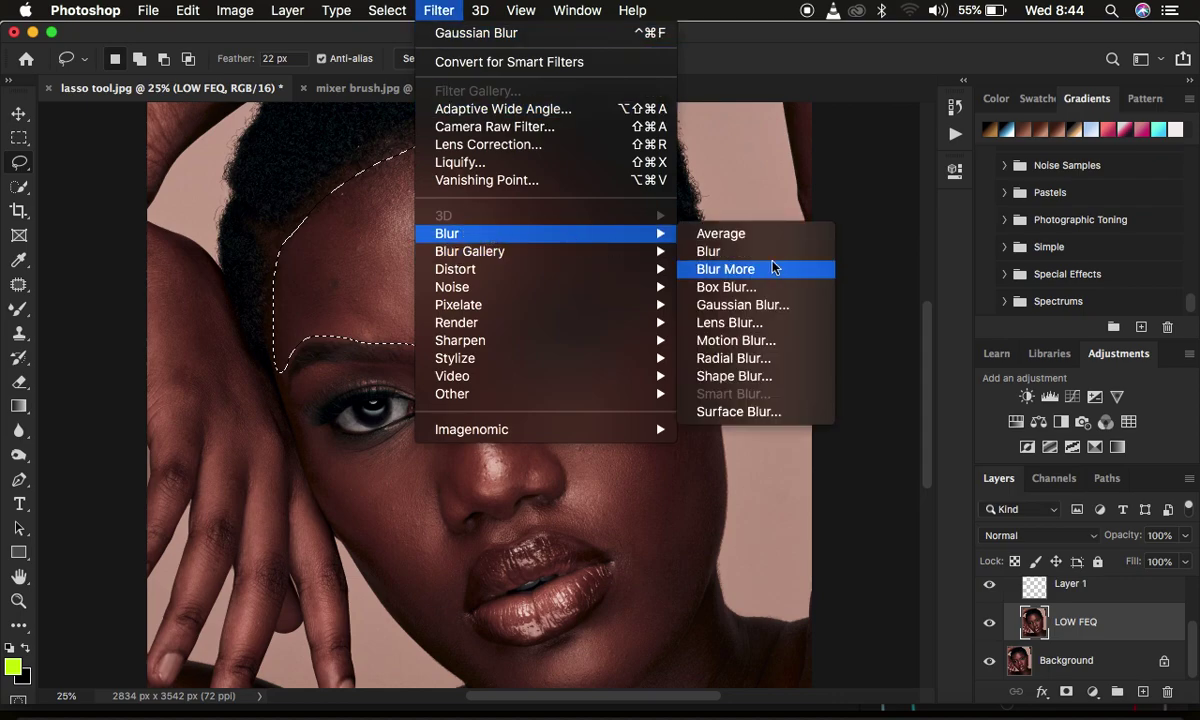
pyautogui.click(772, 307)
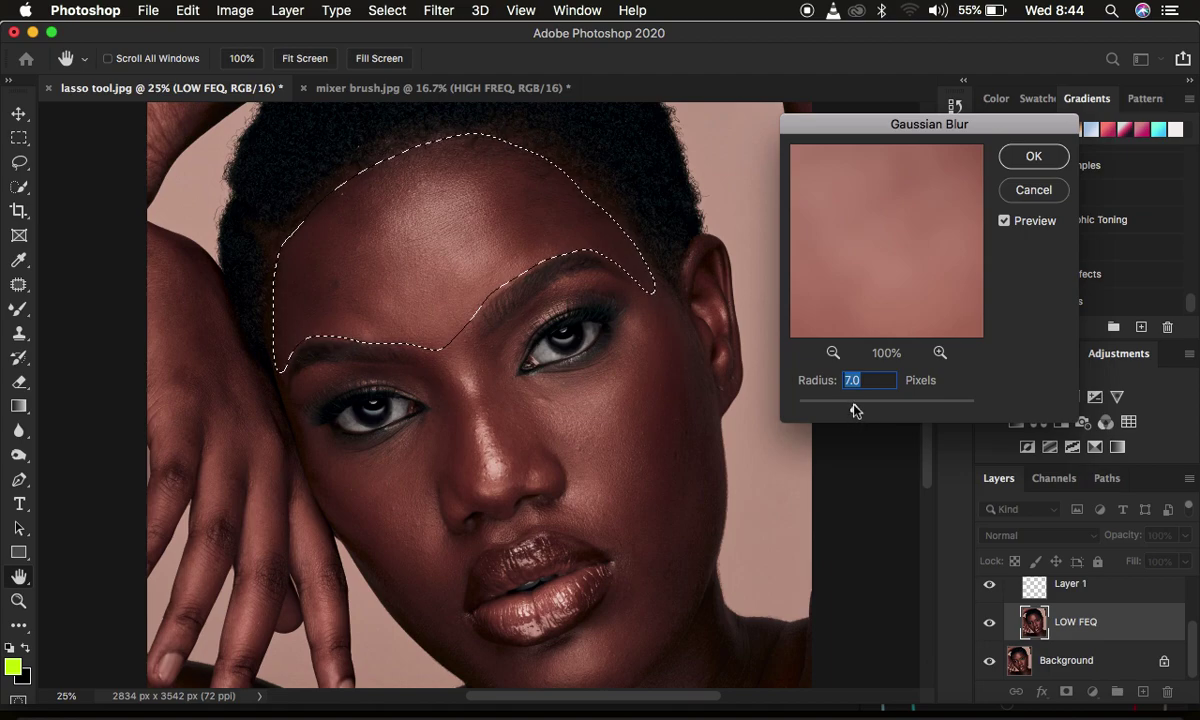
pyautogui.moveTo(855, 410); pyautogui.dragTo(878, 414)
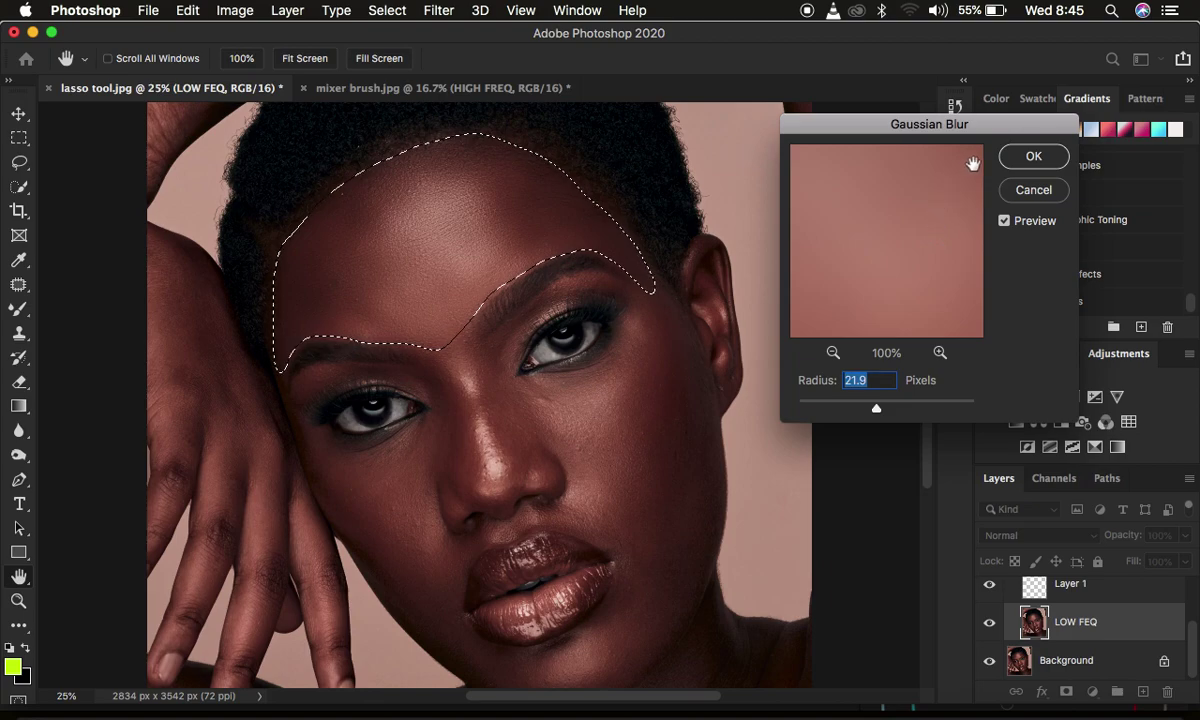
pyautogui.click(1025, 158)
pyautogui.press('l')
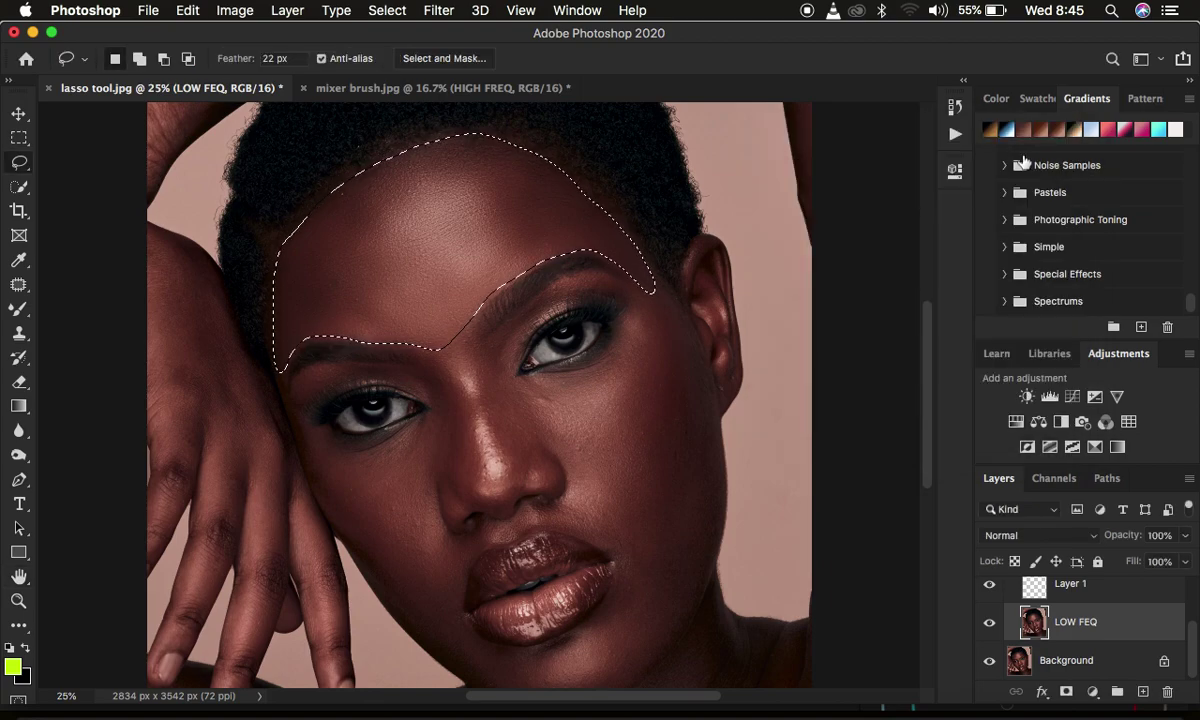
pyautogui.click(772, 252)
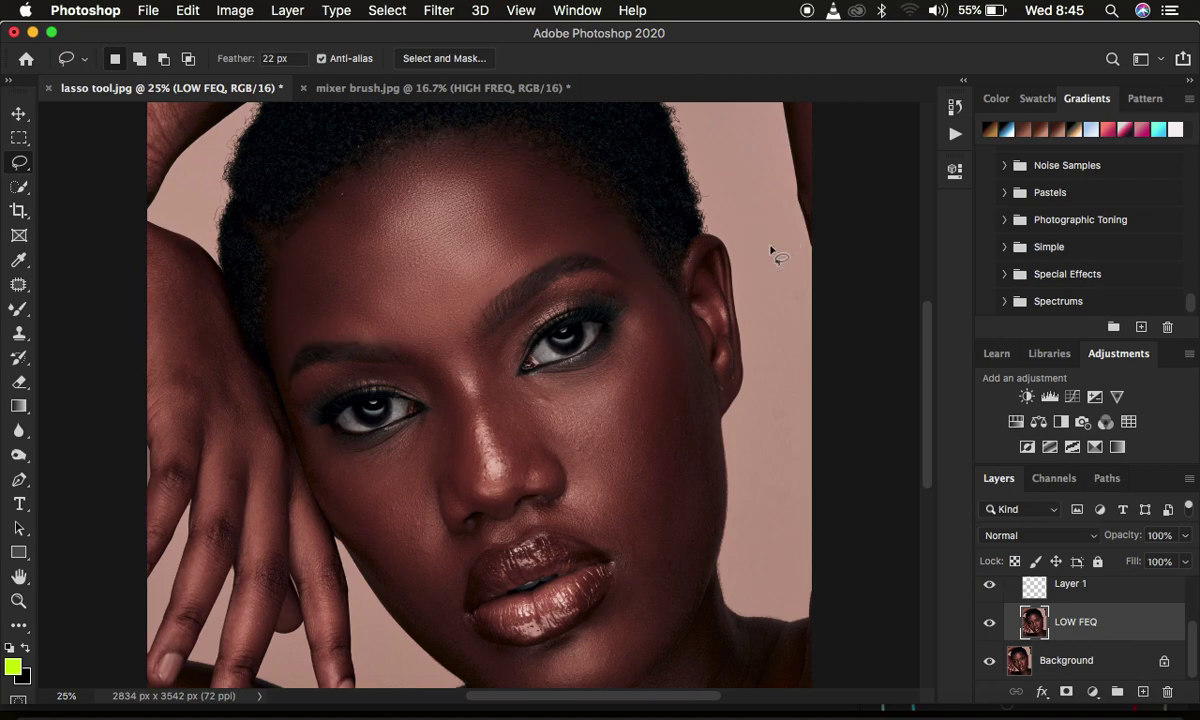
# Switch to mixer brush.jpg, target its LOW FEQ layer and activate the Mixer Brush tool
pyautogui.click(409, 87)
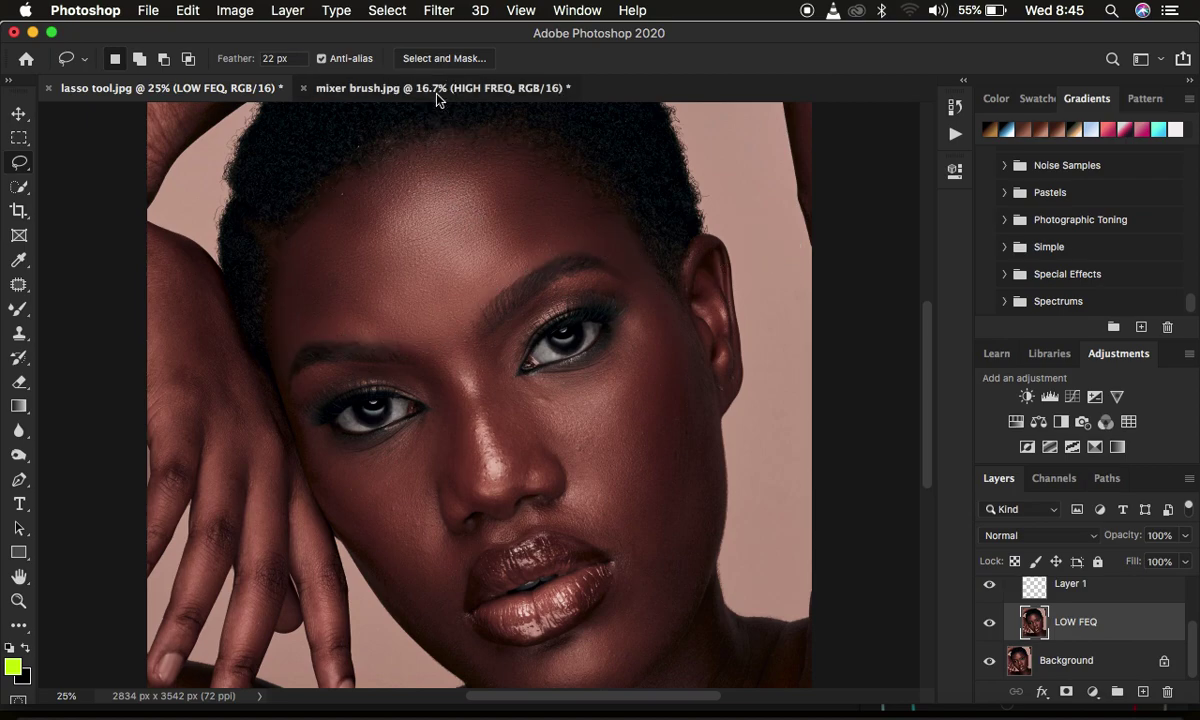
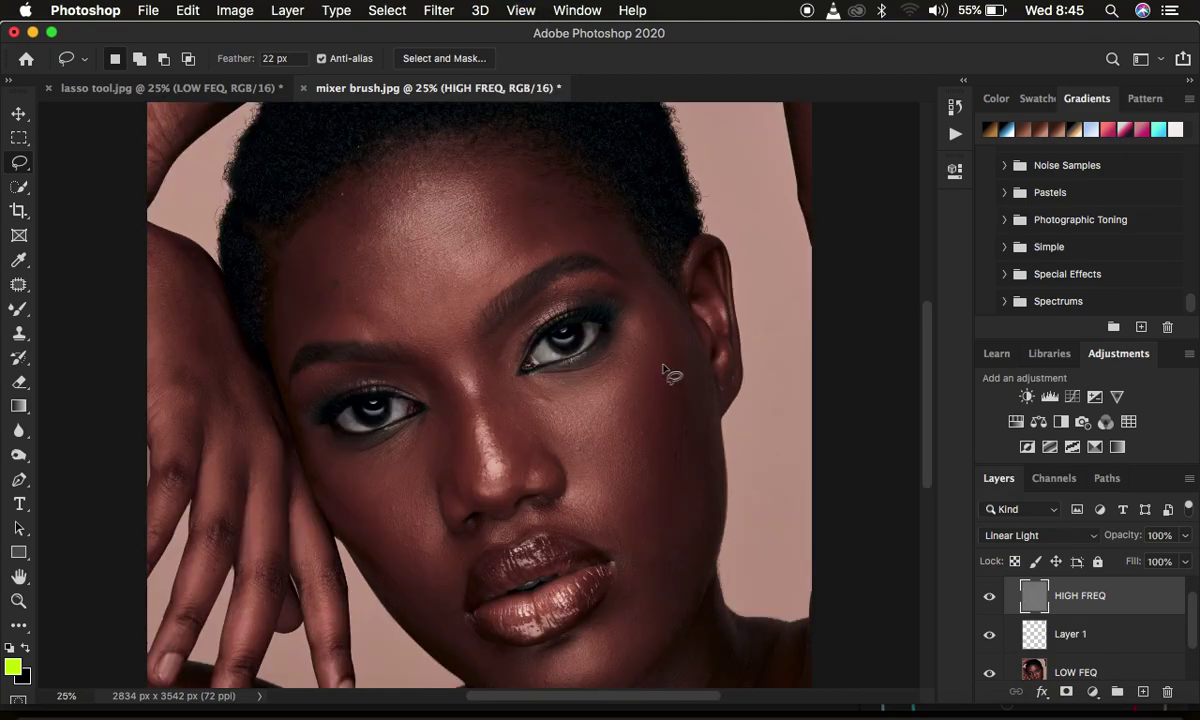
pyautogui.scroll(1, 1107, 632)
pyautogui.scroll(-2, 1107, 632)
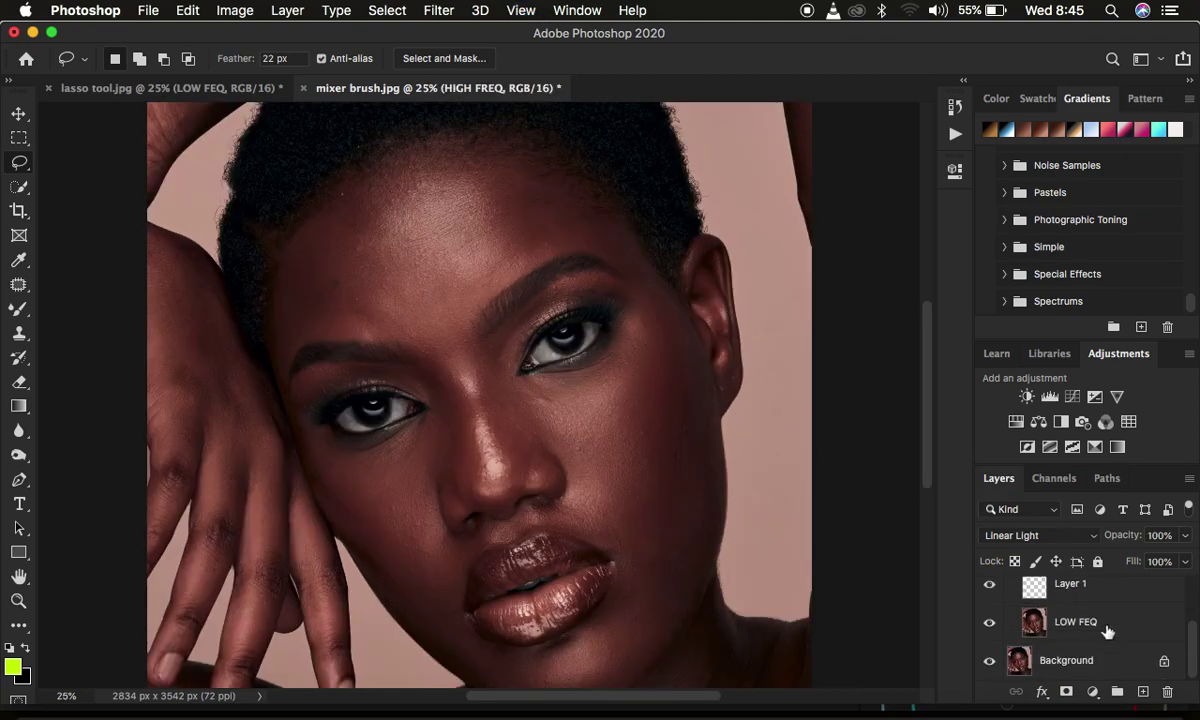
pyautogui.click(1097, 624)
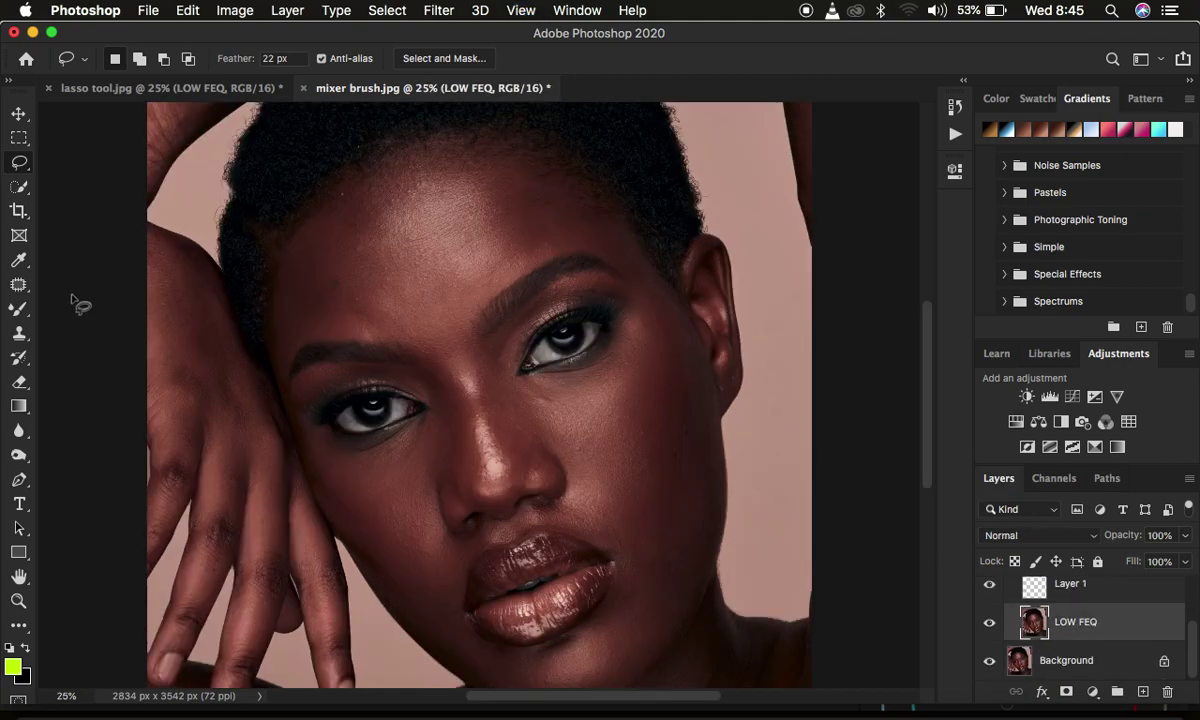
pyautogui.click(20, 312)
pyautogui.rightClick(20, 312)
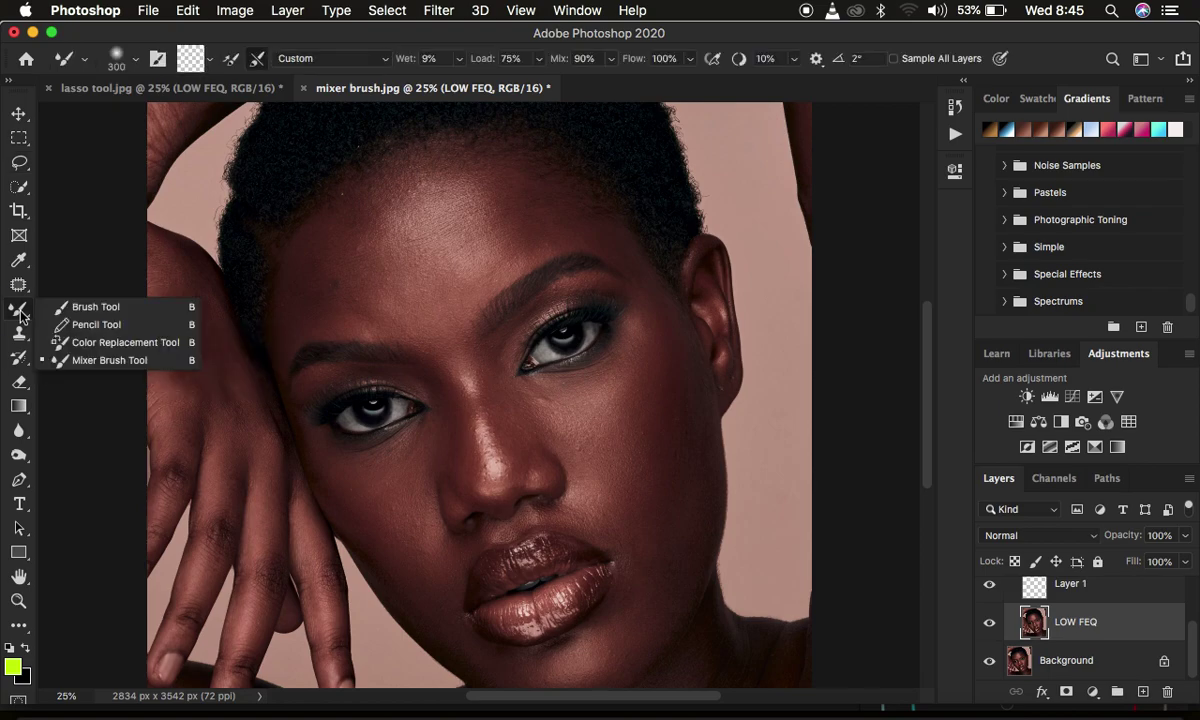
pyautogui.click(92, 359)
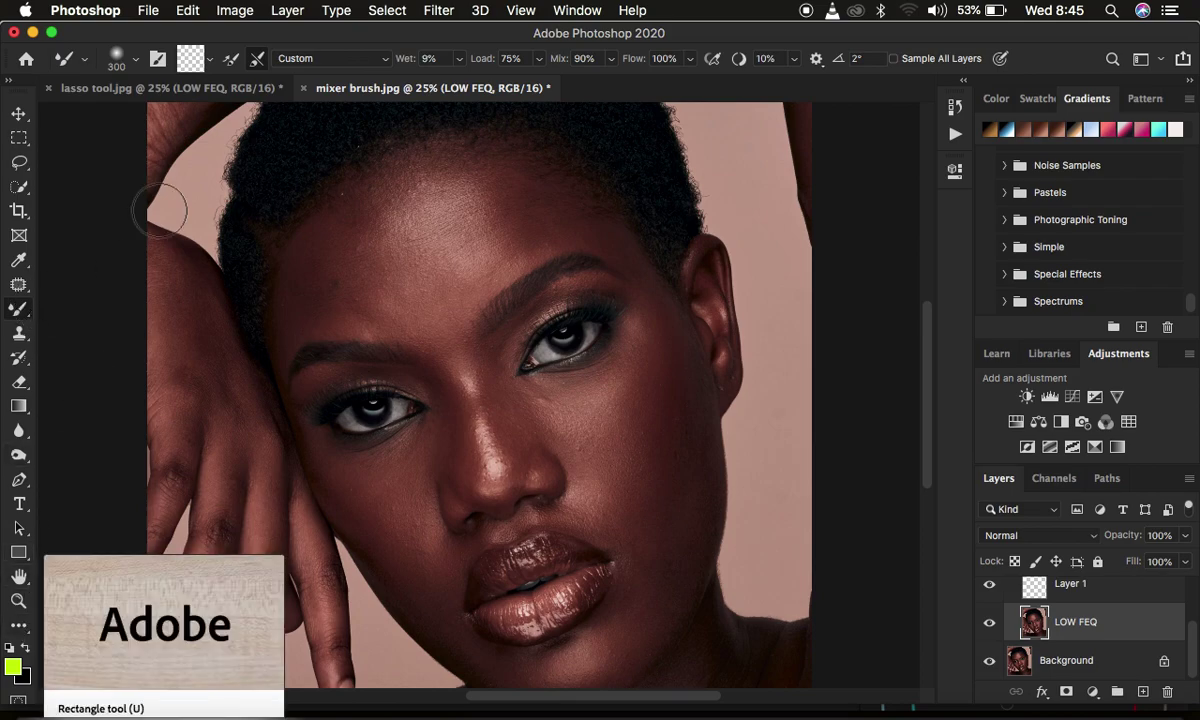
# Review the Mixer Brush's load and clean options and its size and hardness settings
pyautogui.click(210, 60)
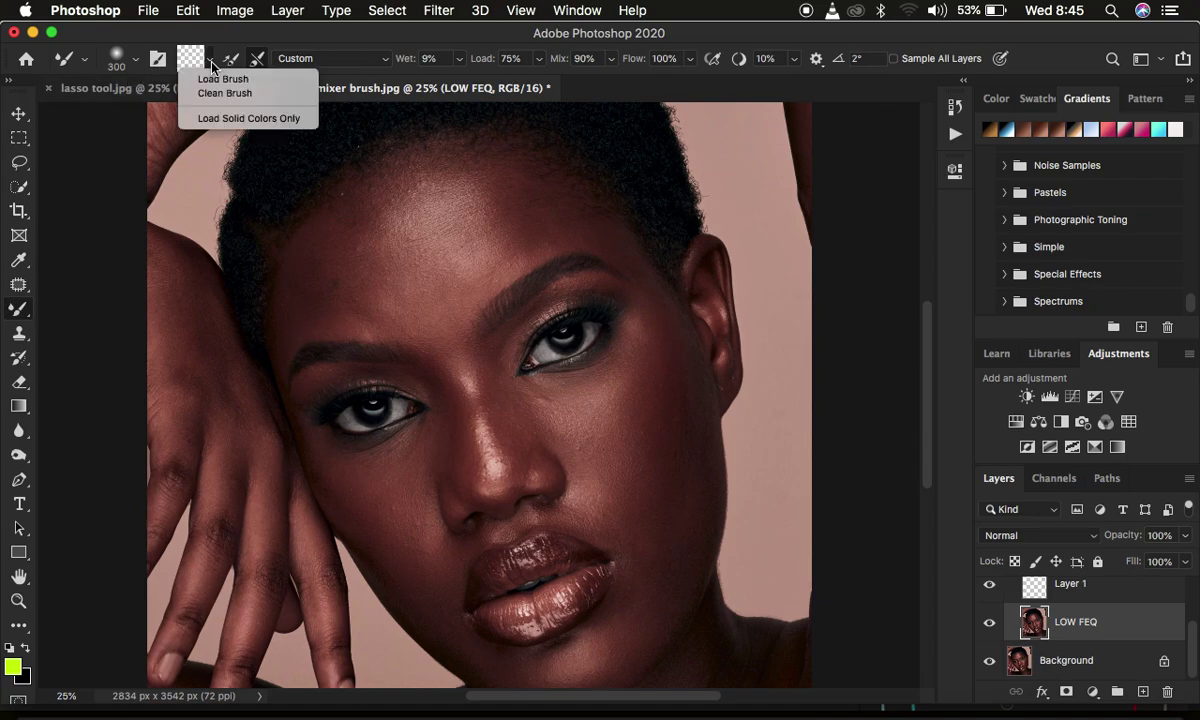
pyautogui.click(139, 64)
pyautogui.click(137, 62)
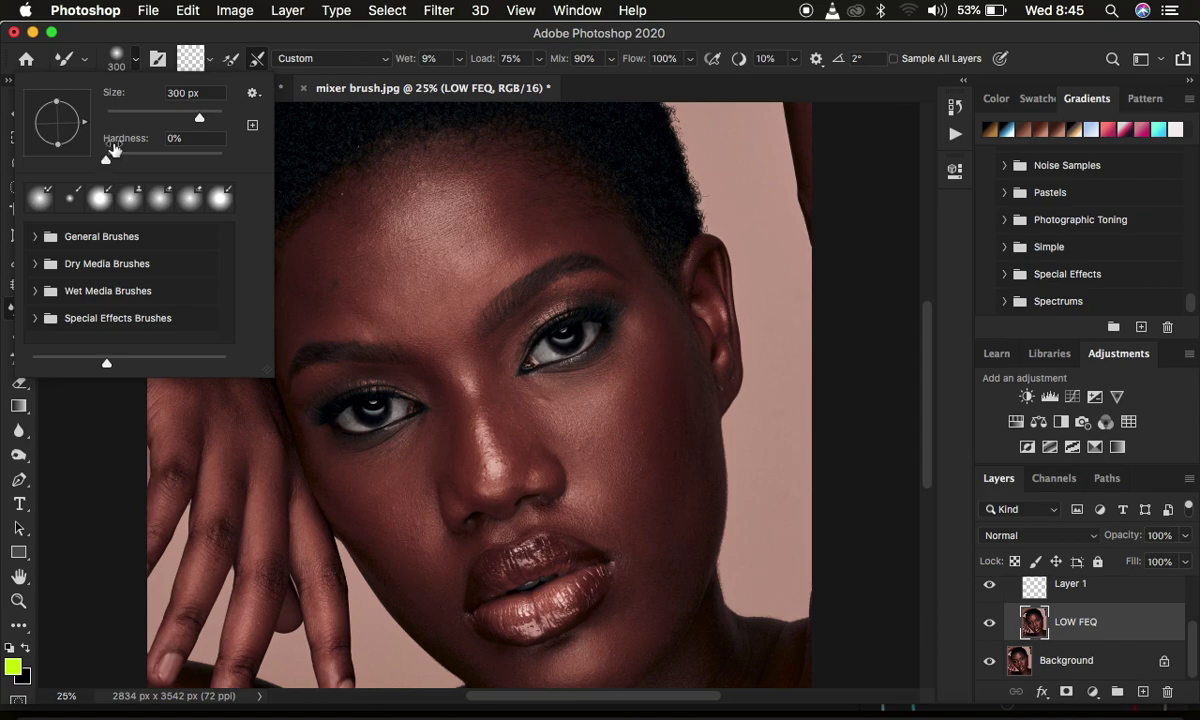
pyautogui.click(139, 64)
pyautogui.click(210, 58)
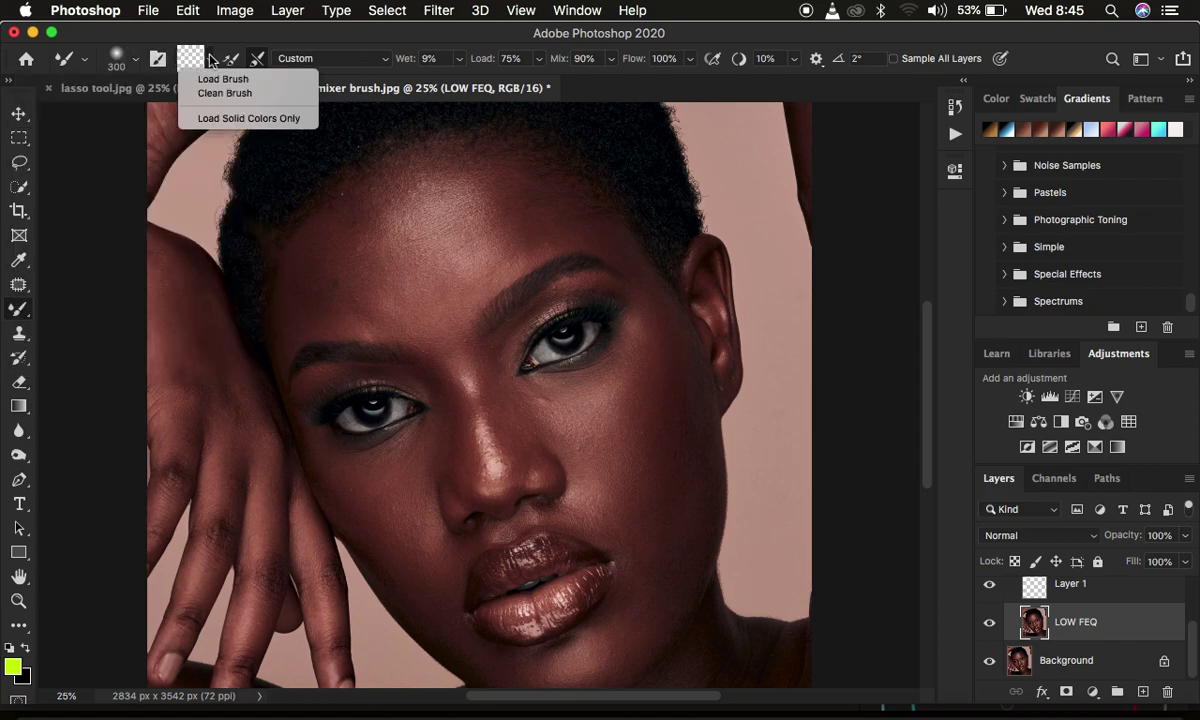
pyautogui.click(269, 41)
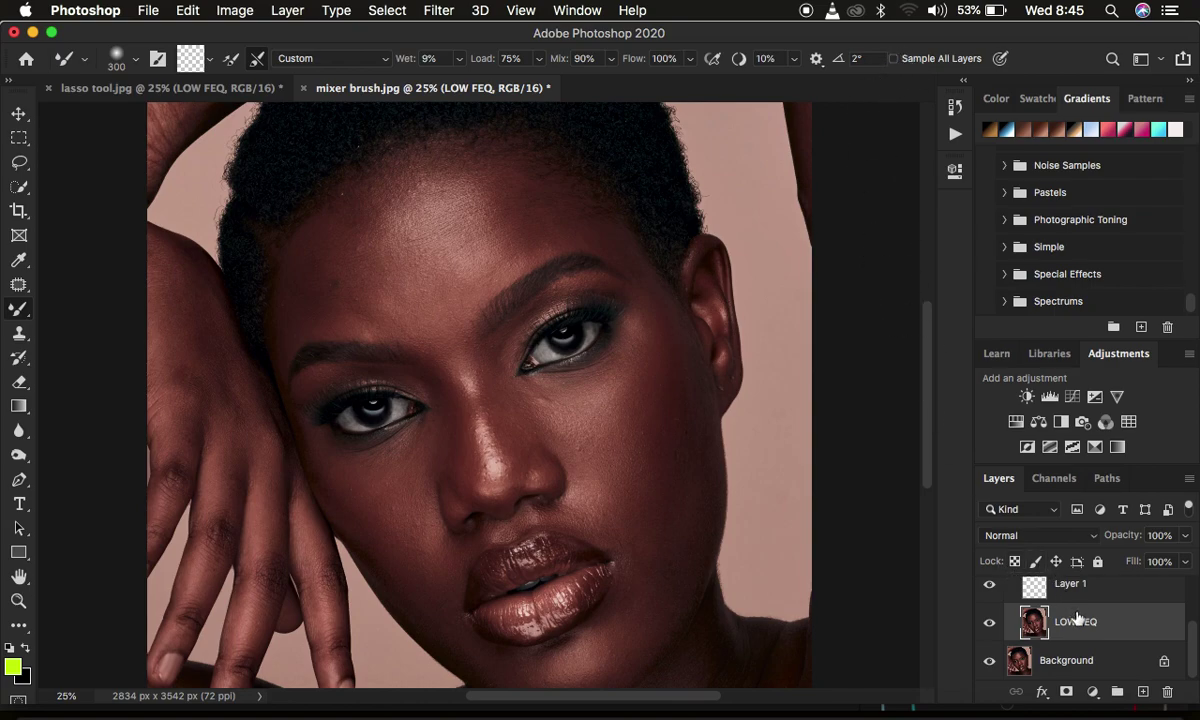
# Hide the HIGH FREQ layer and blend the forehead's light and dark patches on LOW FEQ with Mixer Brush strokes at 300 to 400 px
pyautogui.scroll(2, 1077, 618)
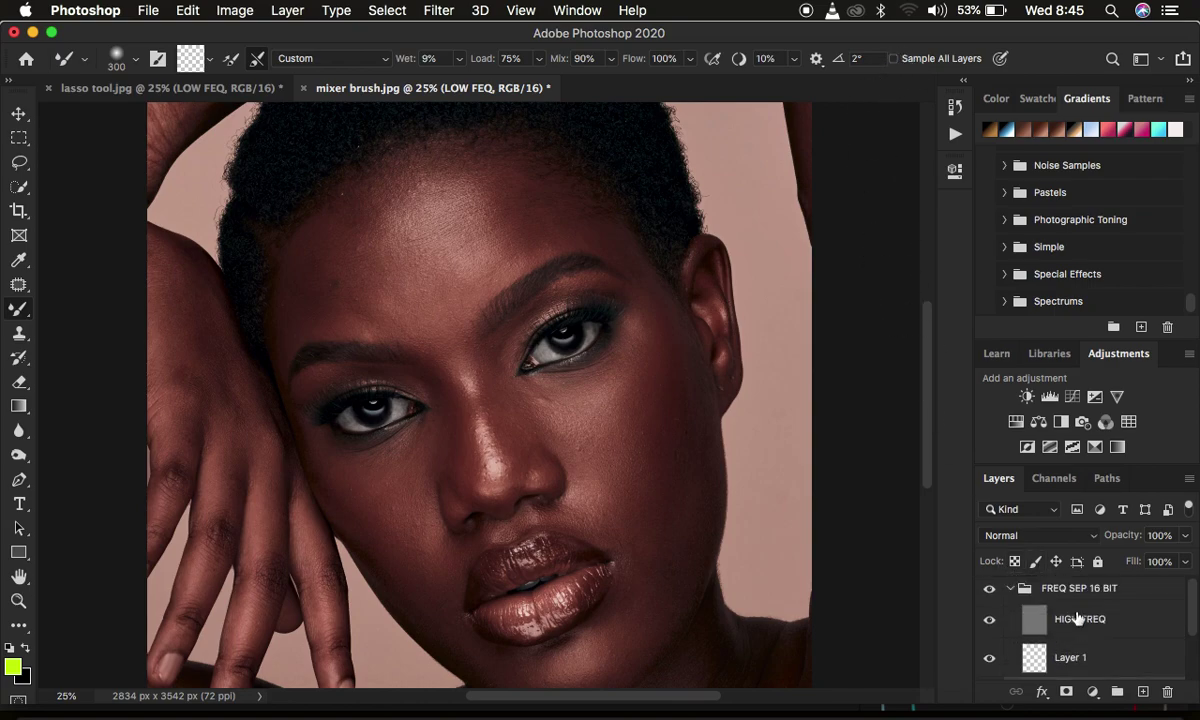
pyautogui.click(990, 621)
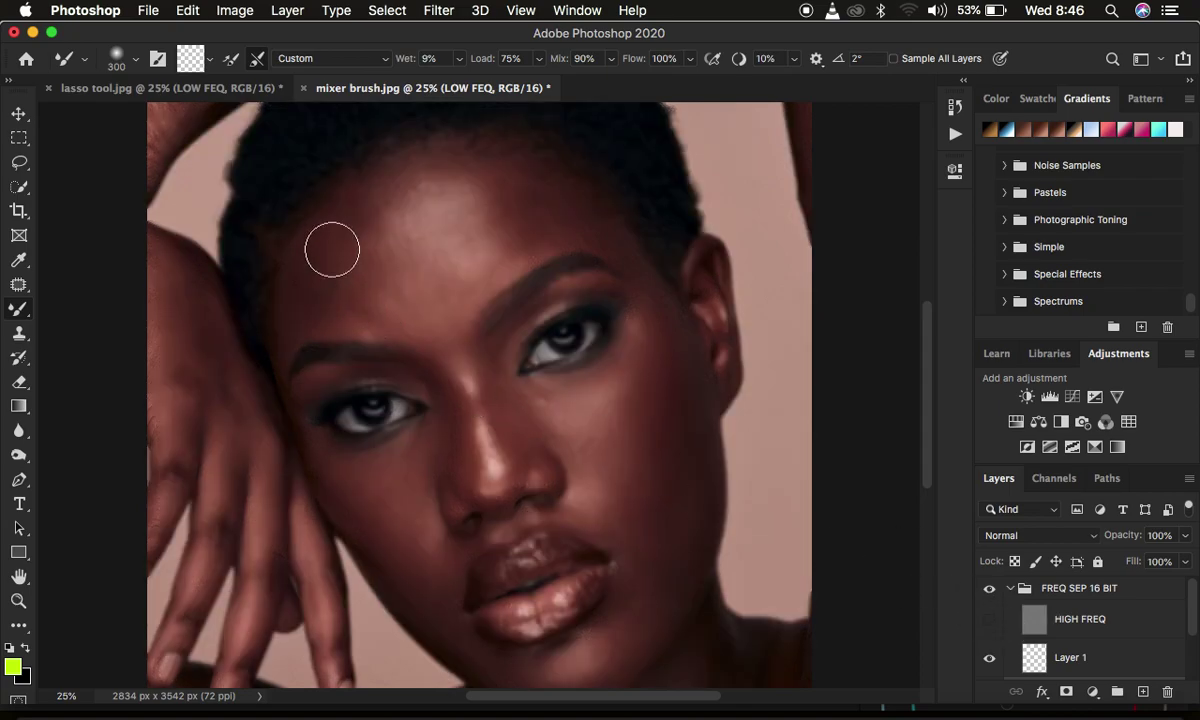
pyautogui.moveTo(445, 166)
pyautogui.mouseDown()
pyautogui.moveTo(505, 184)
pyautogui.moveTo(522, 248)
pyautogui.moveTo(431, 287)
pyautogui.moveTo(398, 215)
pyautogui.moveTo(471, 182)
pyautogui.moveTo(514, 234)
pyautogui.moveTo(424, 263)
pyautogui.moveTo(413, 202)
pyautogui.moveTo(385, 209)
pyautogui.moveTo(342, 252)
pyautogui.moveTo(344, 285)
pyautogui.moveTo(350, 237)
pyautogui.moveTo(397, 188)
pyautogui.moveTo(457, 190)
pyautogui.moveTo(479, 239)
pyautogui.moveTo(401, 260)
pyautogui.moveTo(367, 211)
pyautogui.moveTo(355, 227)
pyautogui.moveTo(417, 213)
pyautogui.moveTo(488, 239)
pyautogui.moveTo(431, 260)
pyautogui.moveTo(421, 226)
pyautogui.moveTo(384, 212)
pyautogui.moveTo(370, 231)
pyautogui.moveTo(375, 268)
pyautogui.moveTo(433, 278)
pyautogui.moveTo(435, 226)
pyautogui.moveTo(348, 224)
pyautogui.moveTo(469, 178)
pyautogui.moveTo(508, 197)
pyautogui.moveTo(515, 232)
pyautogui.moveTo(517, 213)
pyautogui.moveTo(519, 232)
pyautogui.moveTo(544, 206)
pyautogui.moveTo(553, 231)
pyautogui.moveTo(592, 231)
pyautogui.moveTo(537, 225)
pyautogui.moveTo(509, 254)
pyautogui.moveTo(477, 182)
pyautogui.moveTo(324, 250)
pyautogui.moveTo(321, 273)
pyautogui.moveTo(330, 294)
pyautogui.moveTo(328, 283)
pyautogui.moveTo(351, 295)
pyautogui.moveTo(343, 303)
pyautogui.moveTo(332, 240)
pyautogui.moveTo(368, 201)
pyautogui.moveTo(311, 281)
pyautogui.moveTo(342, 308)
pyautogui.moveTo(343, 254)
pyautogui.moveTo(383, 292)
pyautogui.moveTo(366, 247)
pyautogui.mouseUp()
pyautogui.press(']')
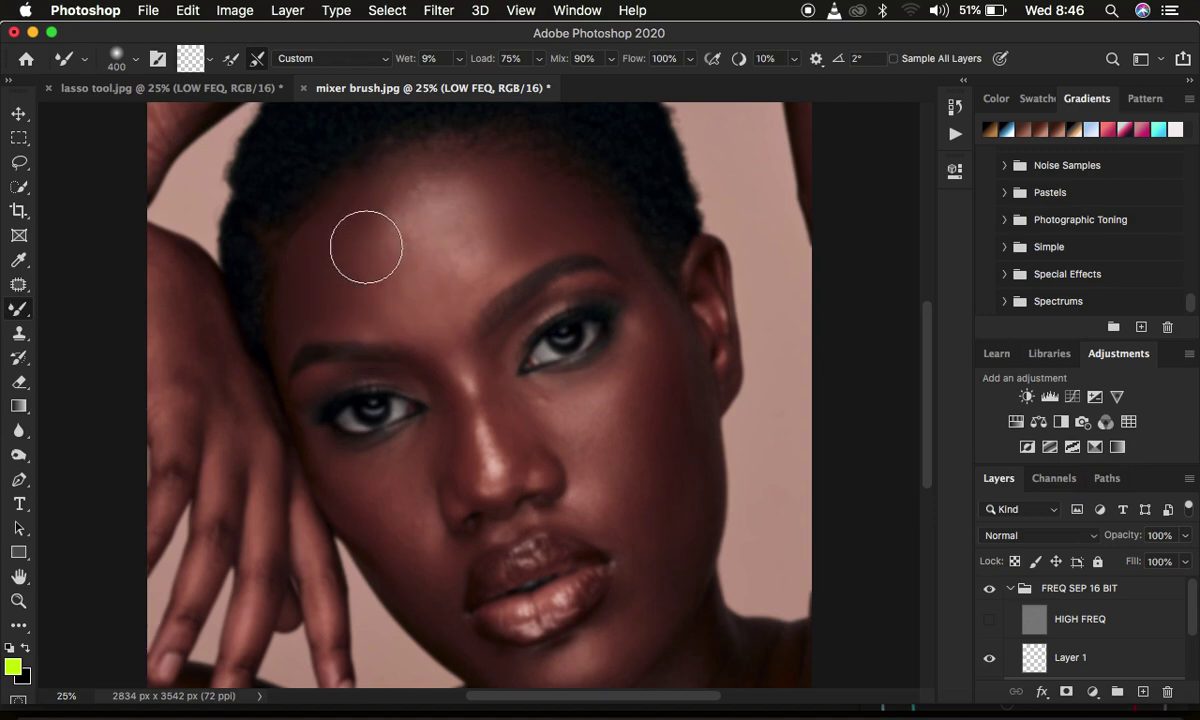
pyautogui.moveTo(322, 273)
pyautogui.mouseDown()
pyautogui.moveTo(345, 300)
pyautogui.moveTo(390, 325)
pyautogui.moveTo(363, 294)
pyautogui.moveTo(356, 246)
pyautogui.mouseUp()
pyautogui.moveTo(324, 288)
pyautogui.mouseDown()
pyautogui.moveTo(311, 316)
pyautogui.moveTo(320, 291)
pyautogui.mouseUp()
pyautogui.moveTo(385, 223)
pyautogui.mouseDown()
pyautogui.moveTo(370, 204)
pyautogui.moveTo(434, 169)
pyautogui.moveTo(415, 197)
pyautogui.moveTo(445, 236)
pyautogui.moveTo(420, 295)
pyautogui.moveTo(362, 295)
pyautogui.moveTo(415, 313)
pyautogui.moveTo(445, 303)
pyautogui.mouseUp()
pyautogui.moveTo(432, 225); pyautogui.dragTo(459, 258)
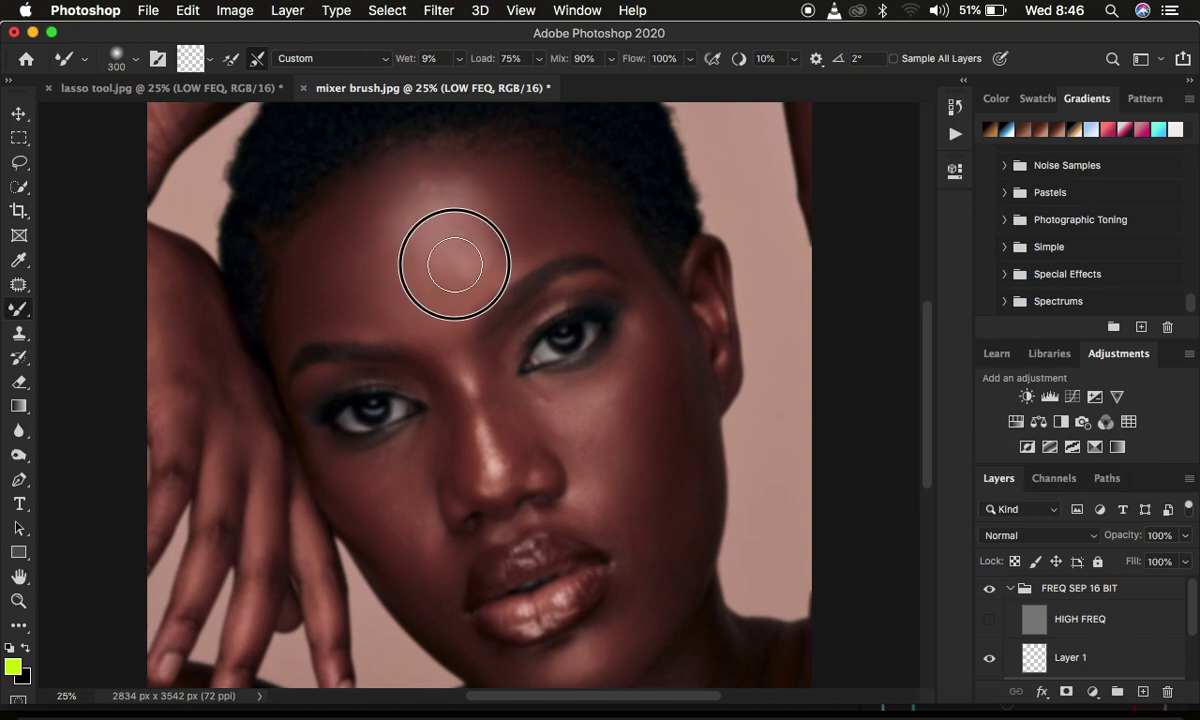
pyautogui.moveTo(359, 299)
pyautogui.mouseDown()
pyautogui.moveTo(404, 303)
pyautogui.moveTo(395, 290)
pyautogui.mouseUp()
pyautogui.moveTo(370, 246)
pyautogui.mouseDown()
pyautogui.moveTo(362, 260)
pyautogui.moveTo(434, 214)
pyautogui.moveTo(437, 196)
pyautogui.moveTo(421, 196)
pyautogui.moveTo(469, 181)
pyautogui.moveTo(493, 237)
pyautogui.moveTo(485, 268)
pyautogui.moveTo(438, 304)
pyautogui.moveTo(482, 273)
pyautogui.moveTo(490, 246)
pyautogui.moveTo(482, 273)
pyautogui.mouseUp()
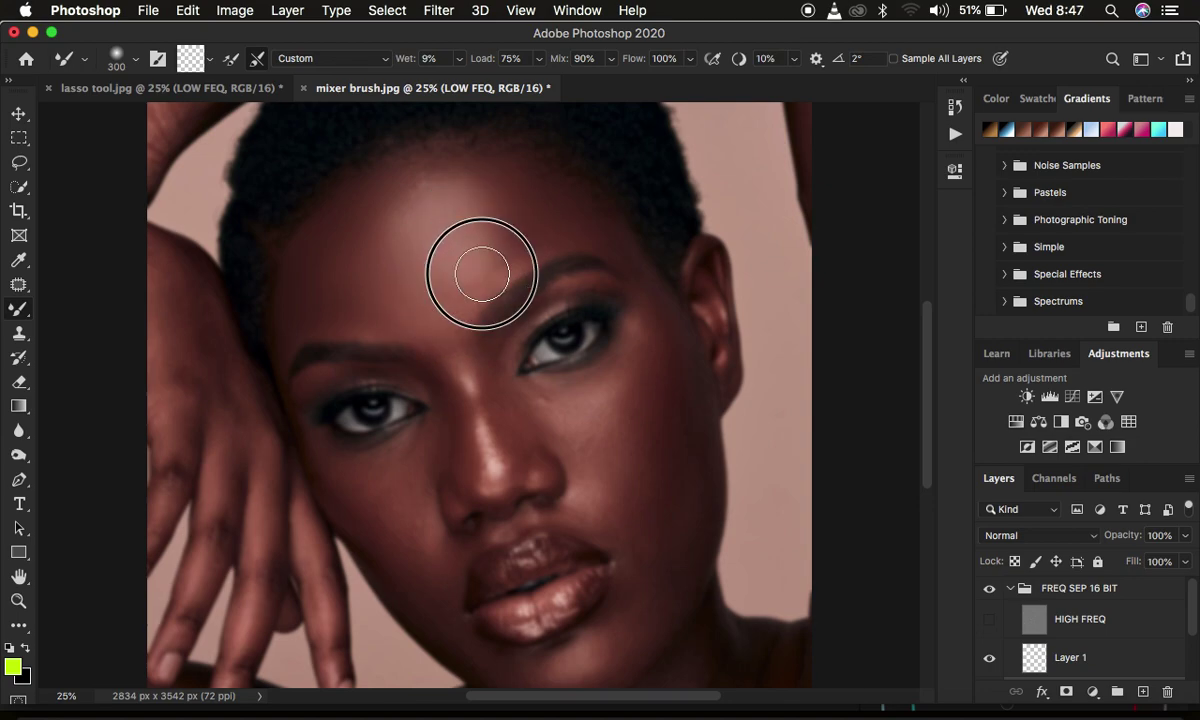
pyautogui.moveTo(396, 267)
pyautogui.mouseDown()
pyautogui.moveTo(421, 314)
pyautogui.moveTo(398, 246)
pyautogui.moveTo(408, 210)
pyautogui.moveTo(339, 242)
pyautogui.moveTo(347, 288)
pyautogui.moveTo(307, 264)
pyautogui.moveTo(308, 292)
pyautogui.moveTo(350, 269)
pyautogui.moveTo(365, 306)
pyautogui.moveTo(437, 283)
pyautogui.moveTo(445, 294)
pyautogui.moveTo(445, 234)
pyautogui.moveTo(473, 274)
pyautogui.moveTo(380, 285)
pyautogui.mouseUp()
pyautogui.moveTo(437, 221)
pyautogui.mouseDown()
pyautogui.moveTo(478, 180)
pyautogui.moveTo(501, 195)
pyautogui.moveTo(504, 227)
pyautogui.moveTo(488, 188)
pyautogui.moveTo(525, 232)
pyautogui.moveTo(482, 199)
pyautogui.moveTo(496, 254)
pyautogui.mouseUp()
pyautogui.moveTo(425, 200)
pyautogui.mouseDown()
pyautogui.moveTo(379, 208)
pyautogui.moveTo(397, 252)
pyautogui.moveTo(334, 286)
pyautogui.moveTo(366, 318)
pyautogui.moveTo(441, 254)
pyautogui.moveTo(450, 275)
pyautogui.moveTo(382, 270)
pyautogui.moveTo(383, 215)
pyautogui.moveTo(399, 231)
pyautogui.moveTo(418, 214)
pyautogui.moveTo(433, 246)
pyautogui.moveTo(462, 185)
pyautogui.moveTo(427, 177)
pyautogui.moveTo(508, 234)
pyautogui.mouseUp()
pyautogui.moveTo(386, 295)
pyautogui.mouseDown()
pyautogui.moveTo(441, 331)
pyautogui.moveTo(420, 315)
pyautogui.mouseUp()
pyautogui.moveTo(340, 260)
pyautogui.mouseDown()
pyautogui.moveTo(327, 289)
pyautogui.moveTo(332, 252)
pyautogui.mouseUp()
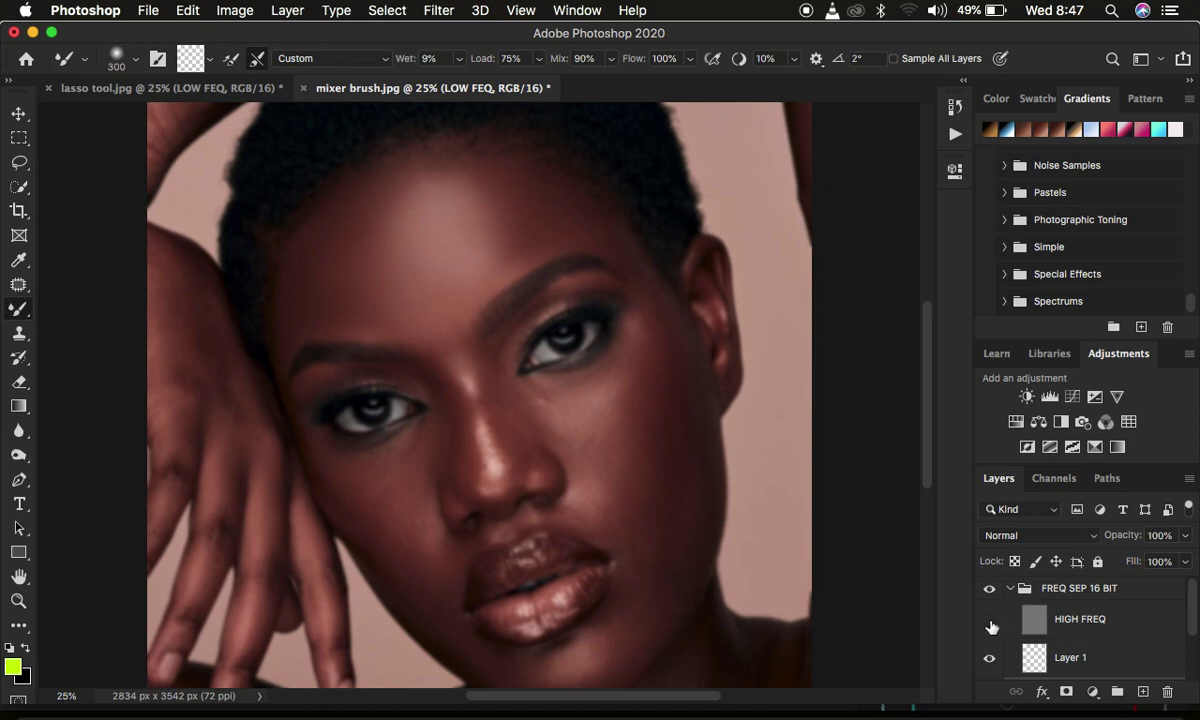
# Show the HIGH FREQ layer, switch to lasso tool.jpg and compare before and after by toggling the FREQ SEP 16 BIT group's visibility
pyautogui.click(990, 622)
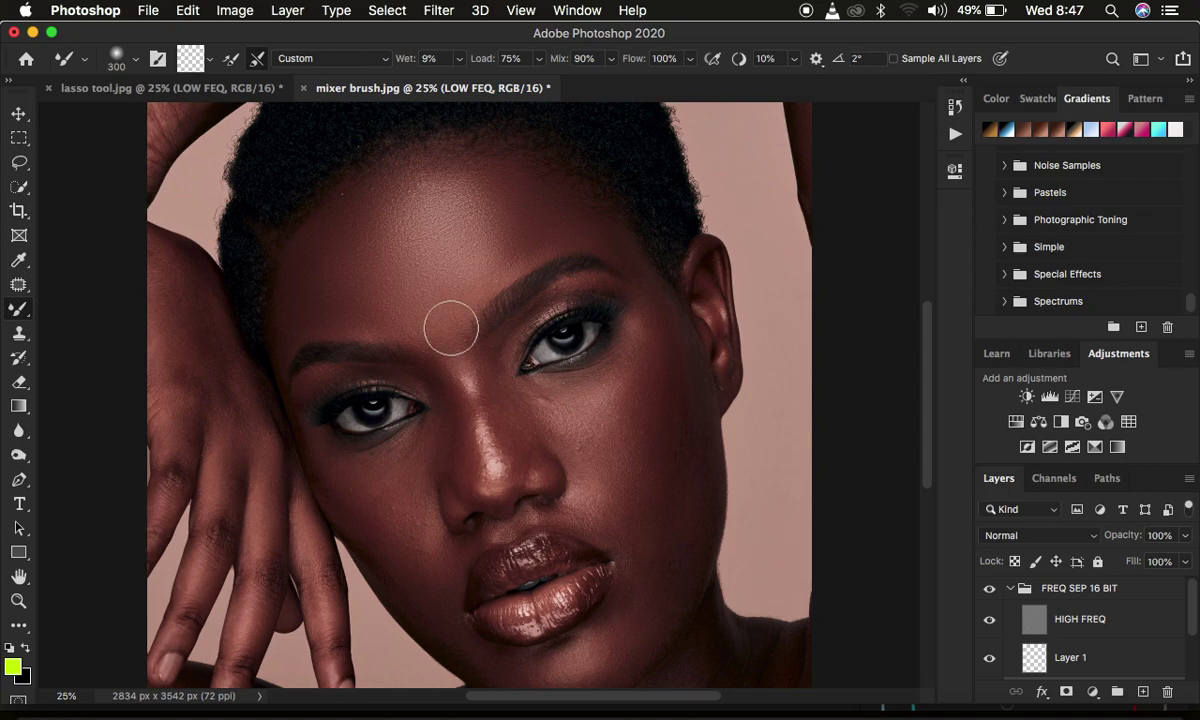
pyautogui.click(192, 93)
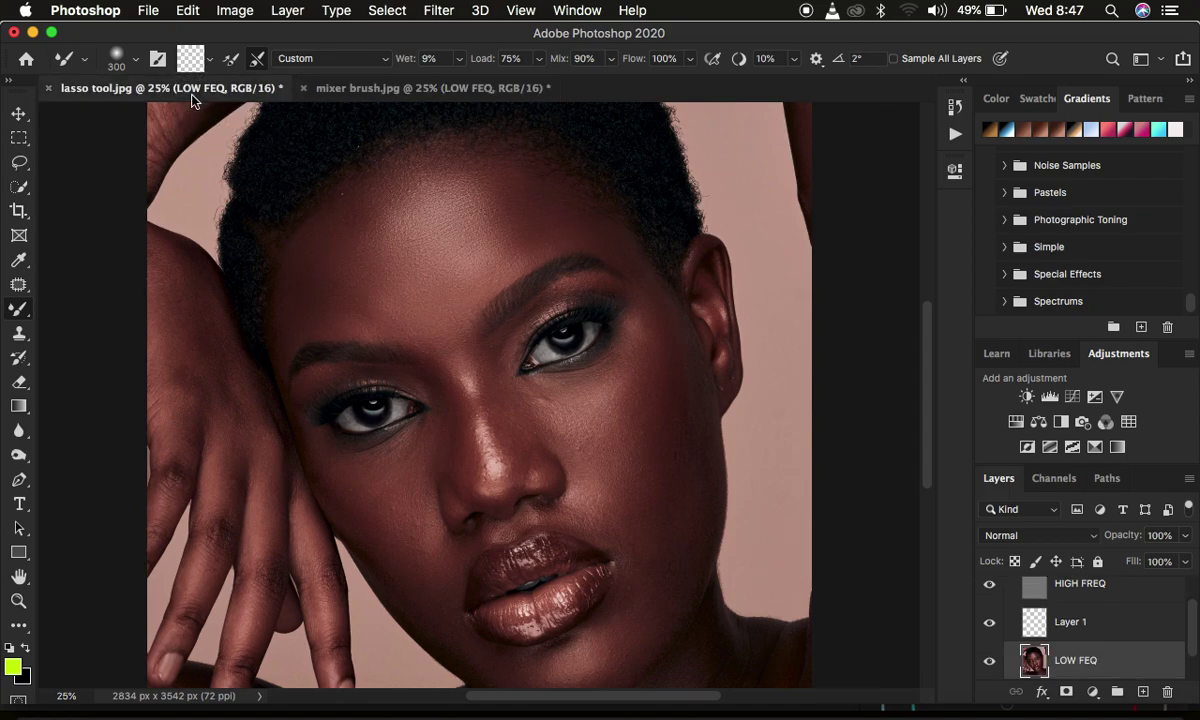
pyautogui.scroll(1, 1095, 633)
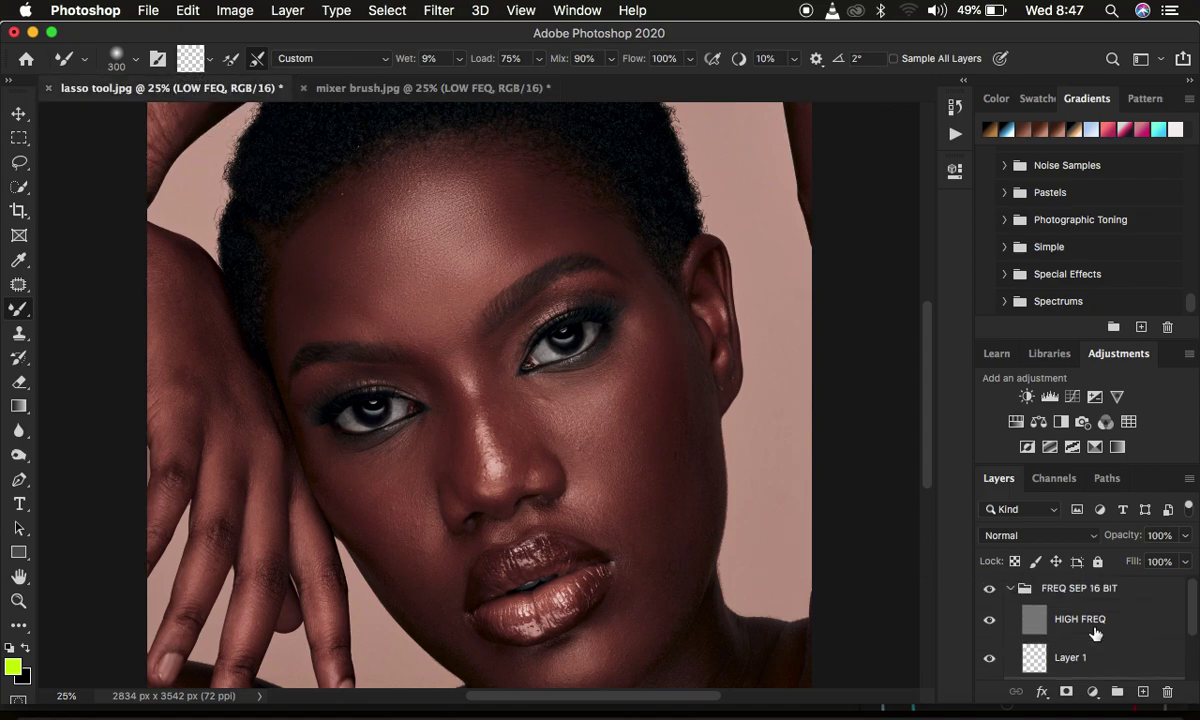
pyautogui.click(989, 589)
pyautogui.click(989, 590)
pyautogui.click(989, 590)
pyautogui.click(989, 589)
# Circle three patches of the forehead in green with the Brush tool on Layer 1 of lasso tool.jpg
pyautogui.click(1100, 656)
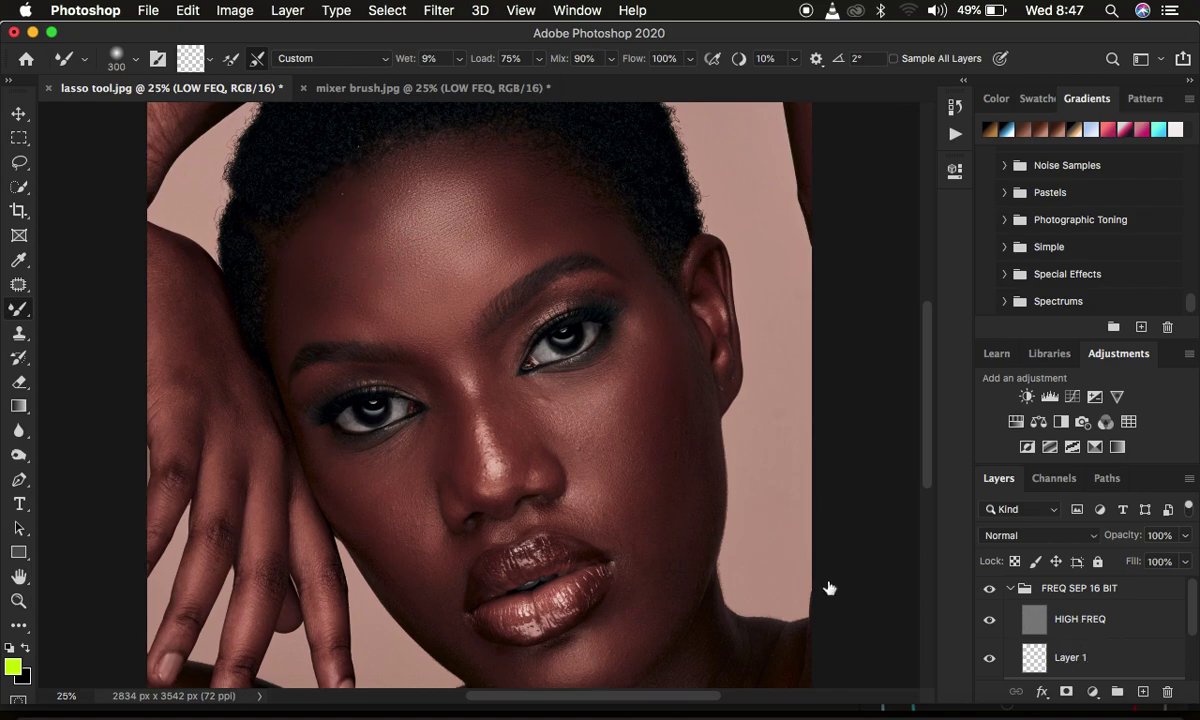
pyautogui.rightClick(10, 310)
pyautogui.click(101, 310)
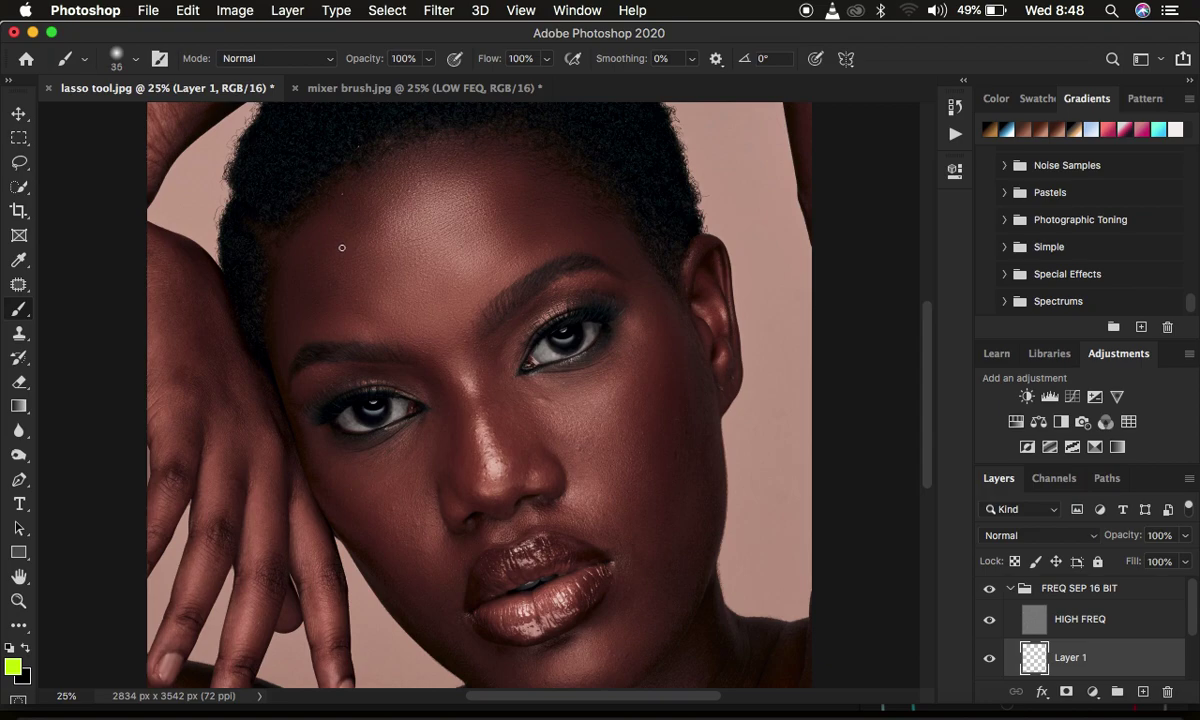
pyautogui.moveTo(367, 174)
pyautogui.mouseDown()
pyautogui.moveTo(313, 219)
pyautogui.moveTo(321, 246)
pyautogui.moveTo(392, 220)
pyautogui.moveTo(370, 168)
pyautogui.mouseUp()
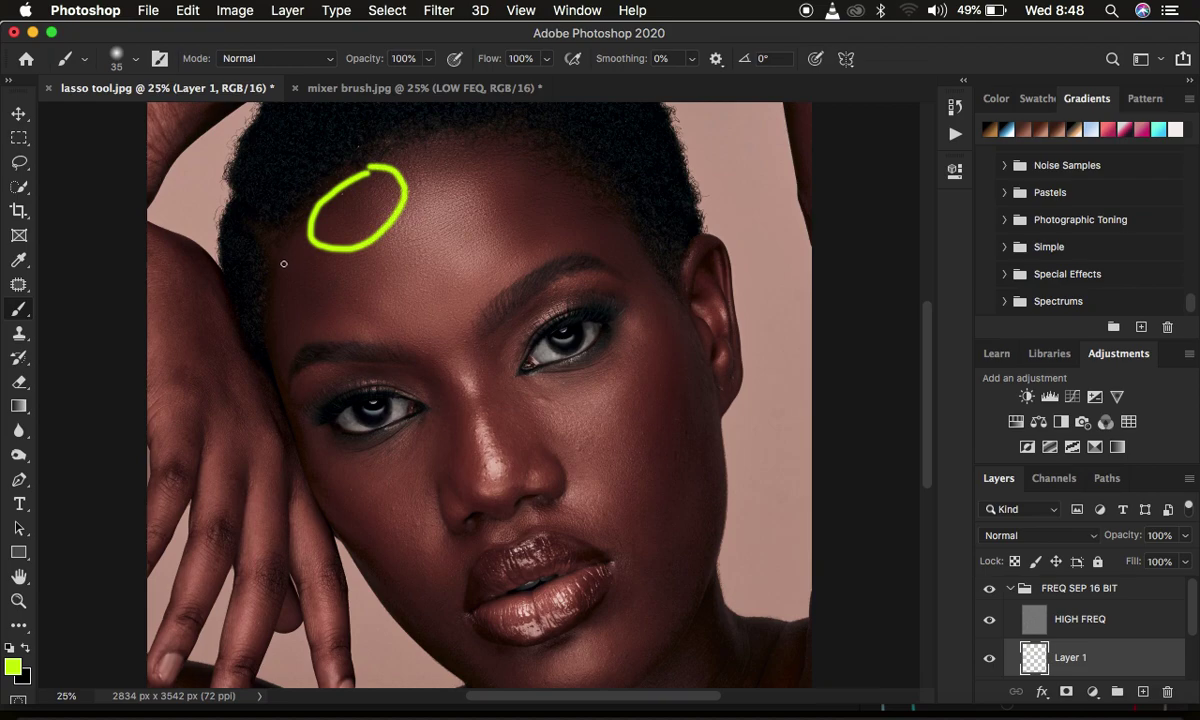
pyautogui.moveTo(282, 272)
pyautogui.mouseDown()
pyautogui.moveTo(299, 325)
pyautogui.moveTo(350, 327)
pyautogui.moveTo(390, 290)
pyautogui.moveTo(354, 256)
pyautogui.moveTo(294, 237)
pyautogui.mouseUp()
pyautogui.moveTo(450, 212)
pyautogui.mouseDown()
pyautogui.moveTo(426, 296)
pyautogui.moveTo(478, 297)
pyautogui.moveTo(498, 235)
pyautogui.moveTo(453, 214)
pyautogui.mouseUp()
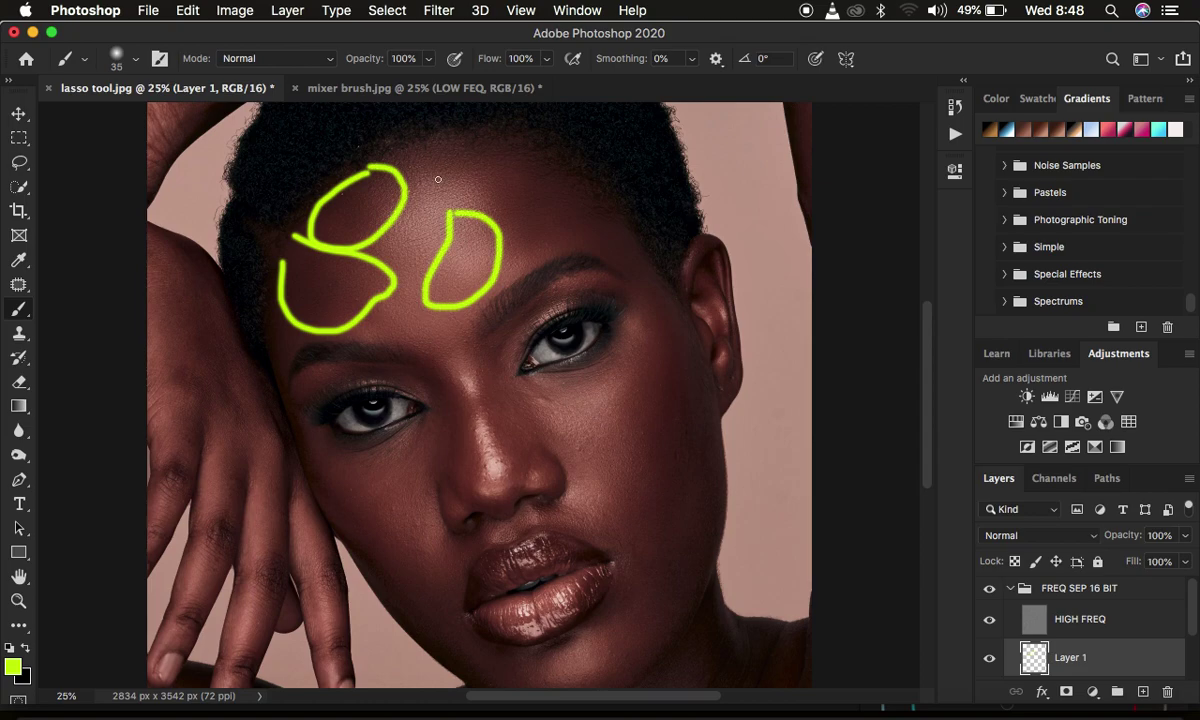
# Compare the circled forehead patches with mixer brush.jpg and toggle Layer 1 in lasso tool.jpg, leaving its markings hidden
pyautogui.click(392, 89)
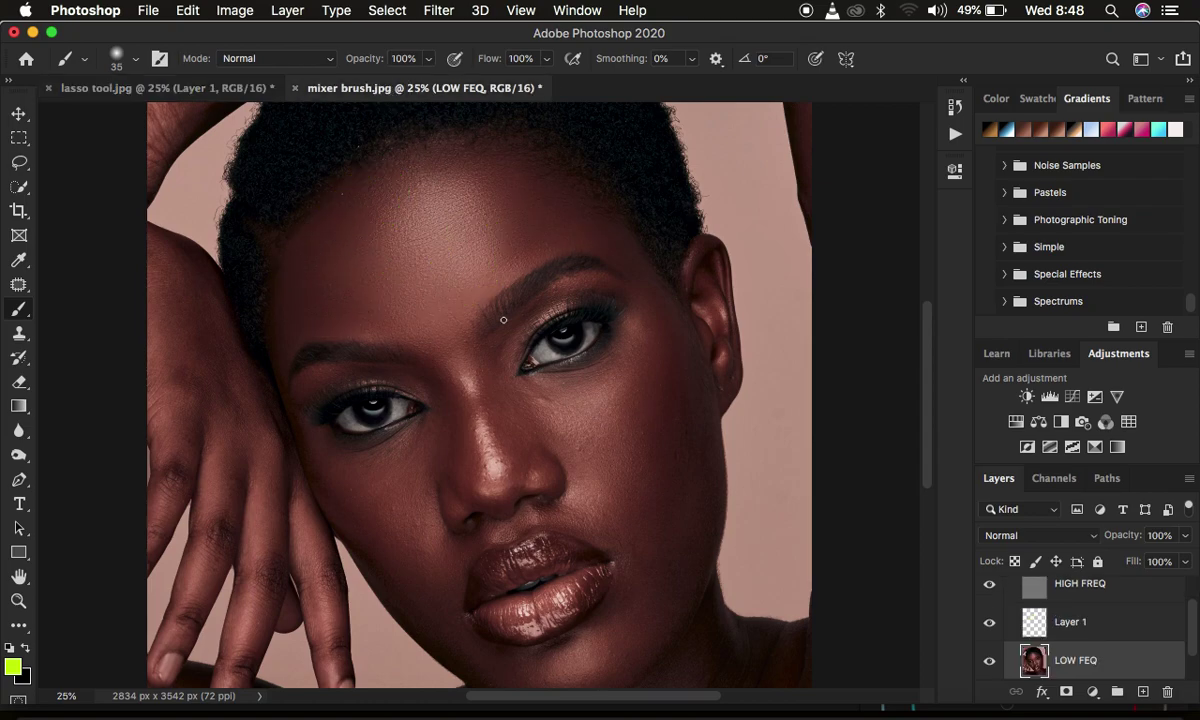
pyautogui.click(200, 90)
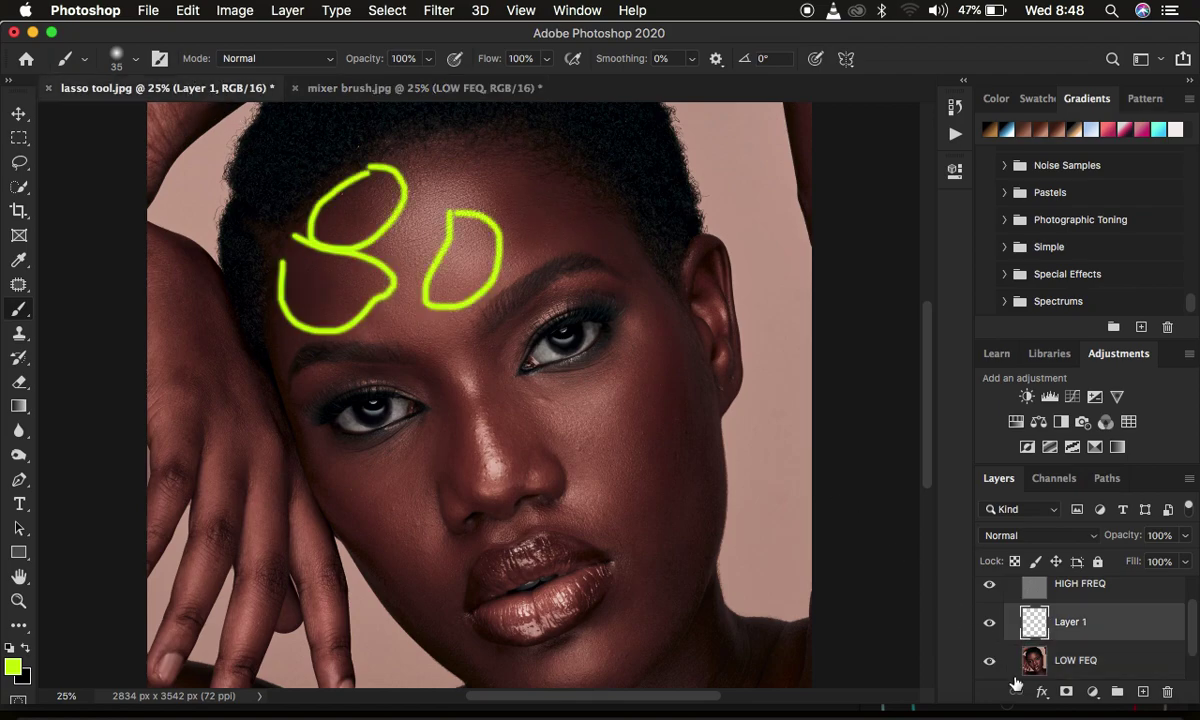
pyautogui.click(988, 622)
pyautogui.click(988, 622)
pyautogui.click(988, 622)
pyautogui.click(988, 622)
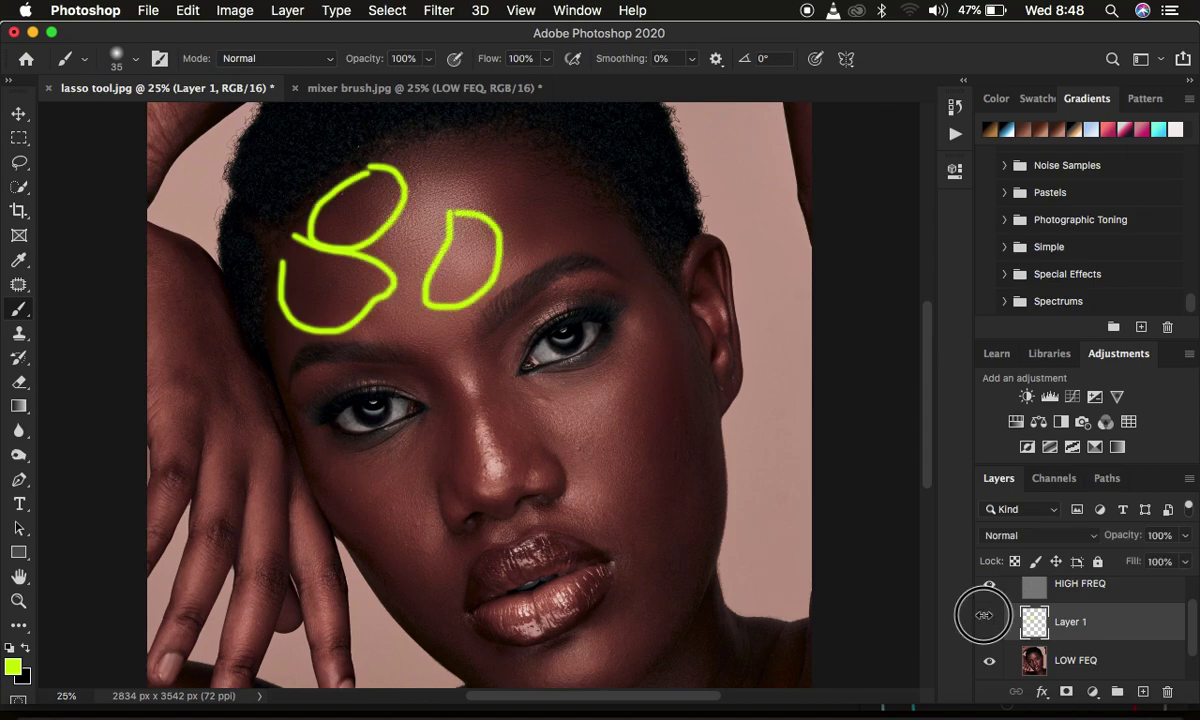
pyautogui.click(988, 622)
pyautogui.click(988, 622)
pyautogui.click(988, 622)
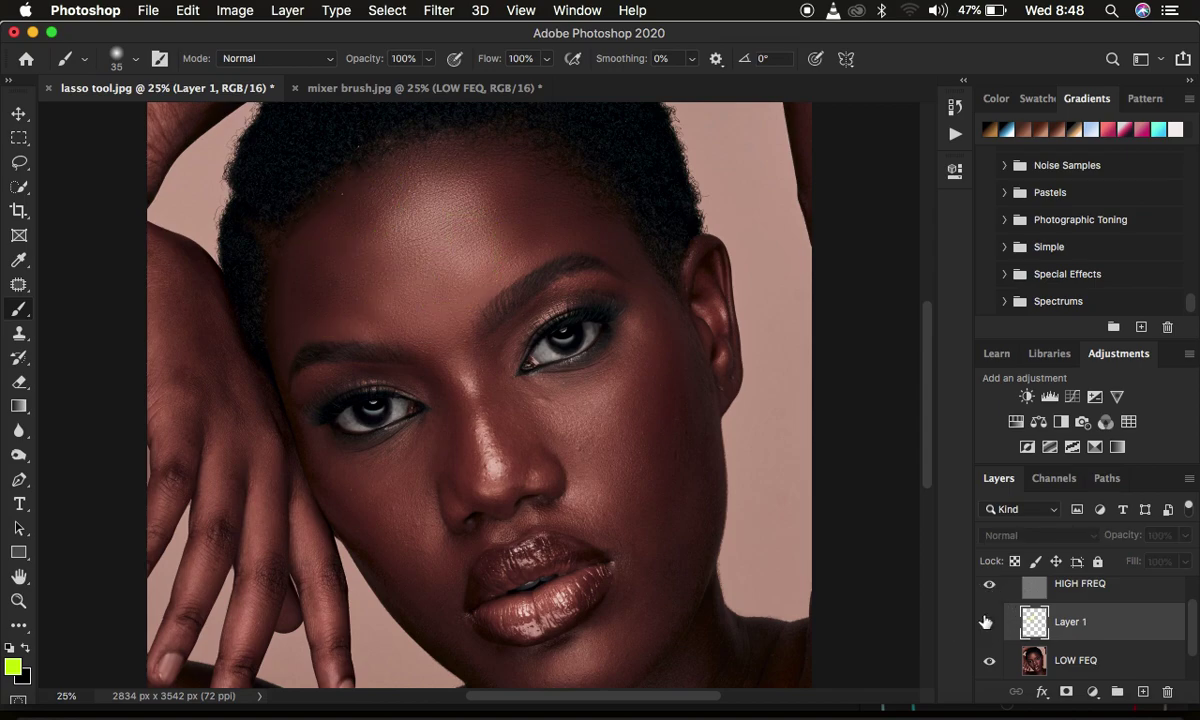
# Compare the Mixer Brush retouch before and after in mixer brush.jpg by toggling the FREQ SEP 16 BIT group's visibility
pyautogui.click(426, 90)
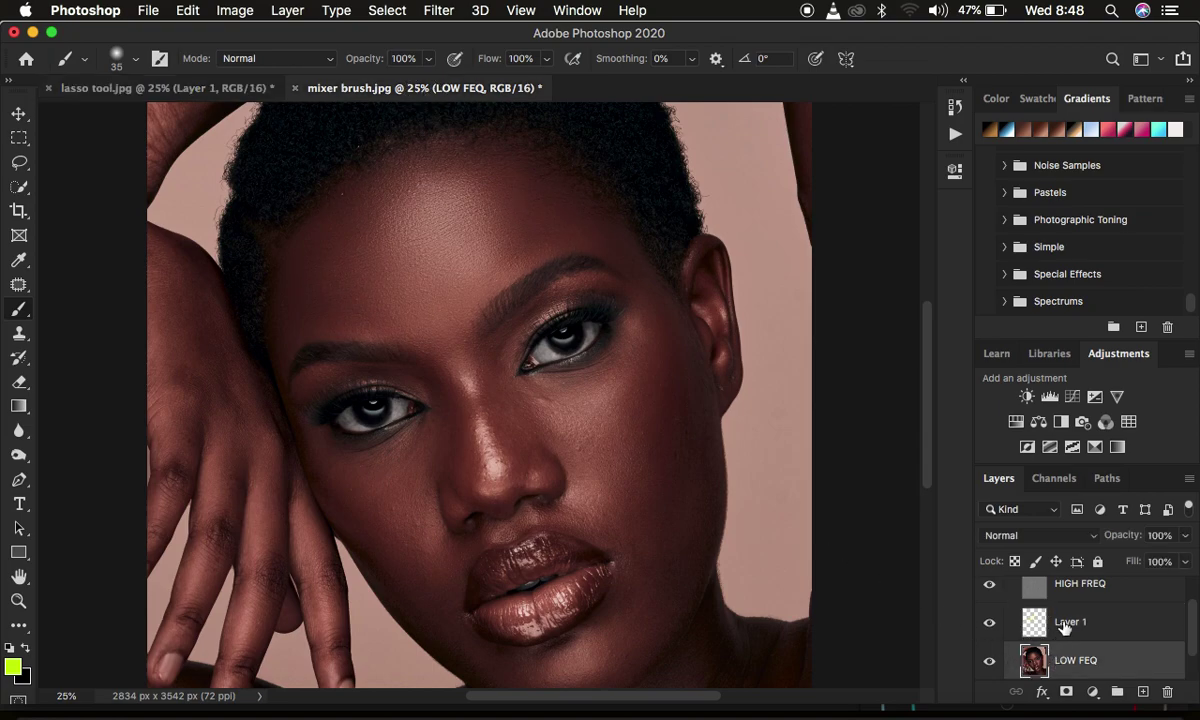
pyautogui.scroll(2, 1040, 621)
pyautogui.click(990, 590)
pyautogui.click(990, 590)
pyautogui.click(990, 590)
pyautogui.click(990, 590)
pyautogui.click(990, 590)
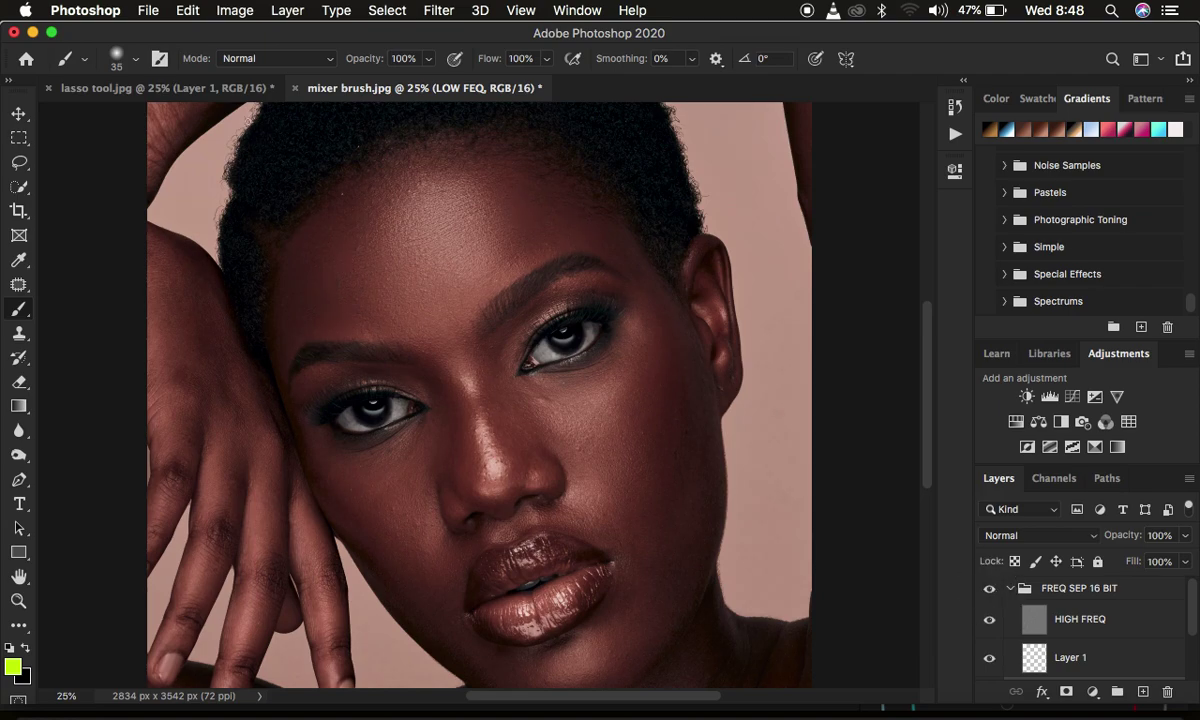
# Toggle the FREQ SEP 16 BIT group in lasso tool.jpg to review the lasso-and-blur retouch, and return to mixer brush.jpg for comparison
pyautogui.click(204, 89)
pyautogui.click(989, 589)
pyautogui.click(989, 592)
pyautogui.click(989, 592)
pyautogui.click(989, 592)
pyautogui.click(989, 592)
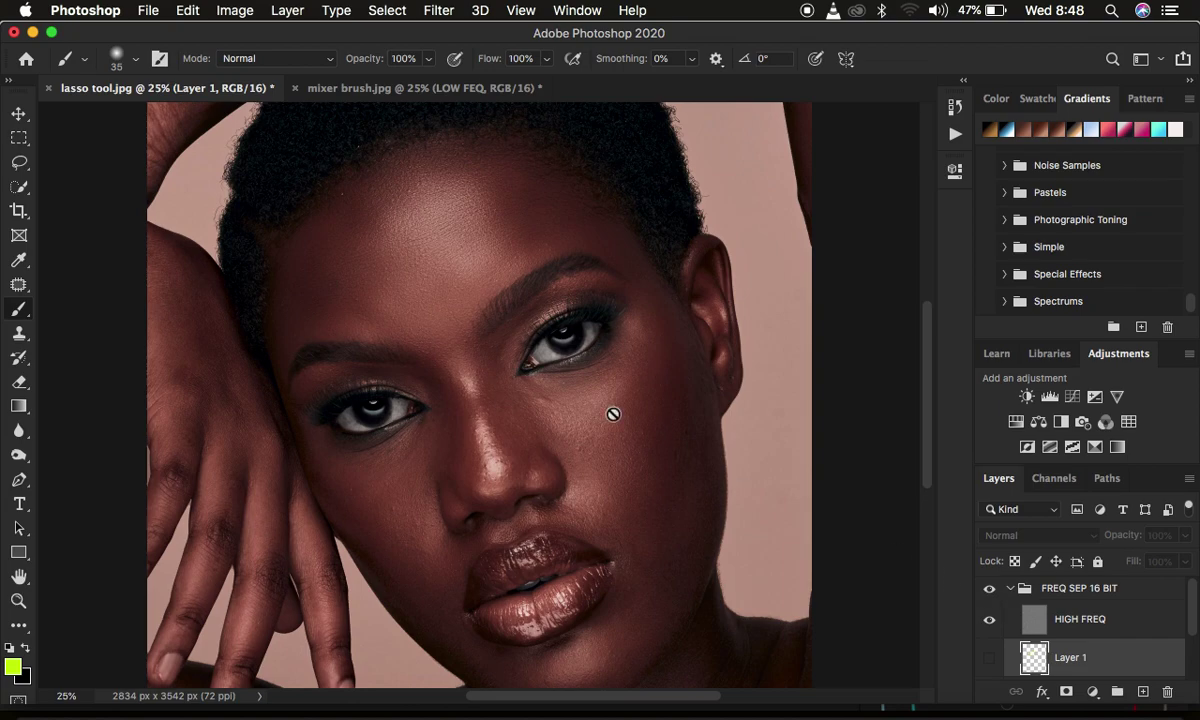
pyautogui.click(370, 92)
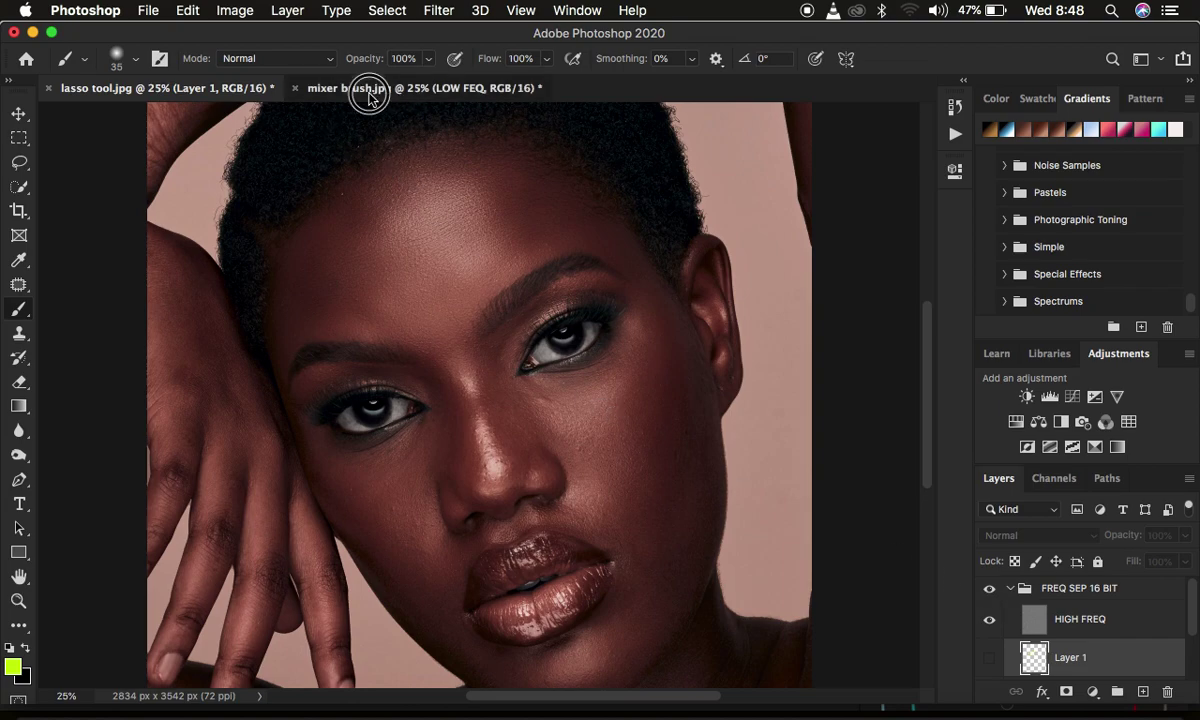